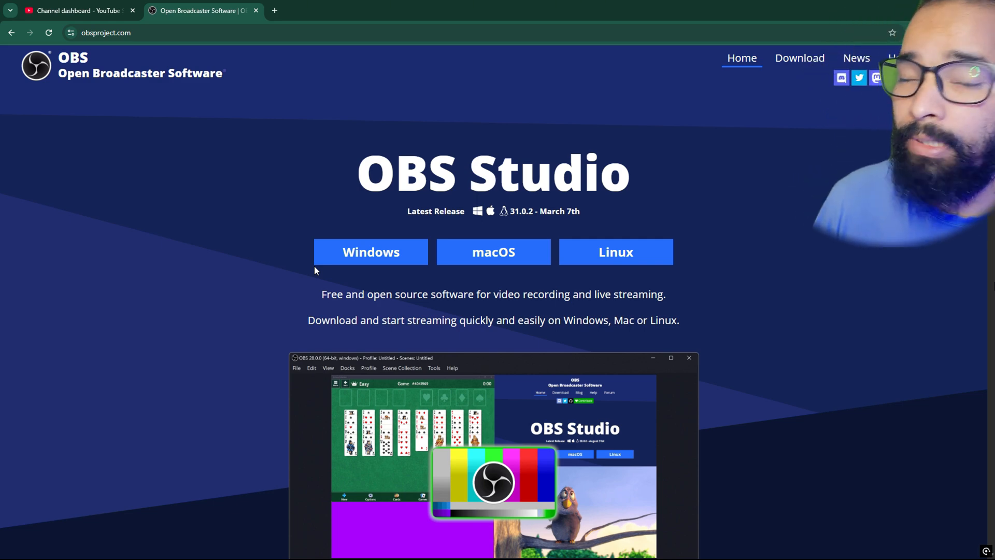
Step: Try to download the Windows installer of OBS Studio from the OBS website
scroll(315, 270, down, 6)
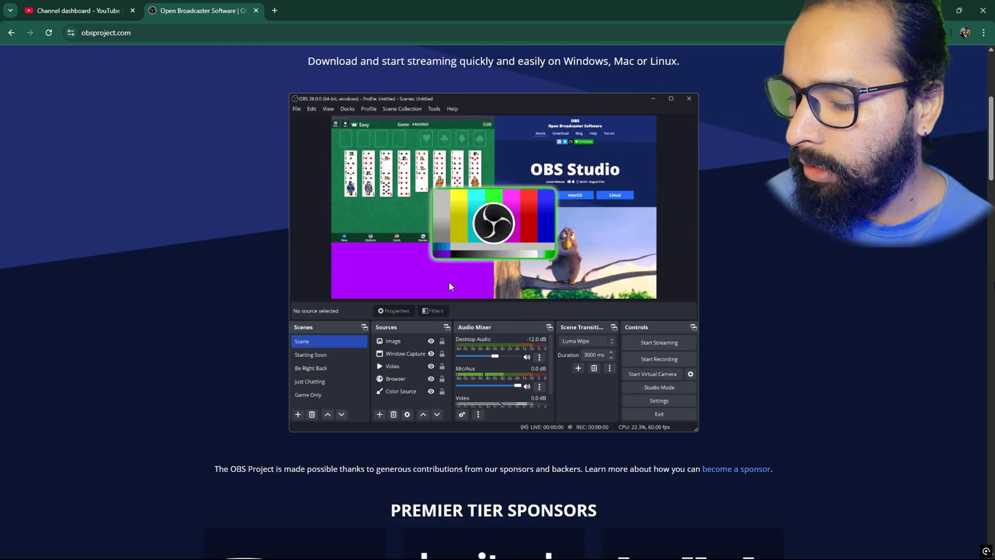
scroll(370, 167, up, 4)
click(371, 156)
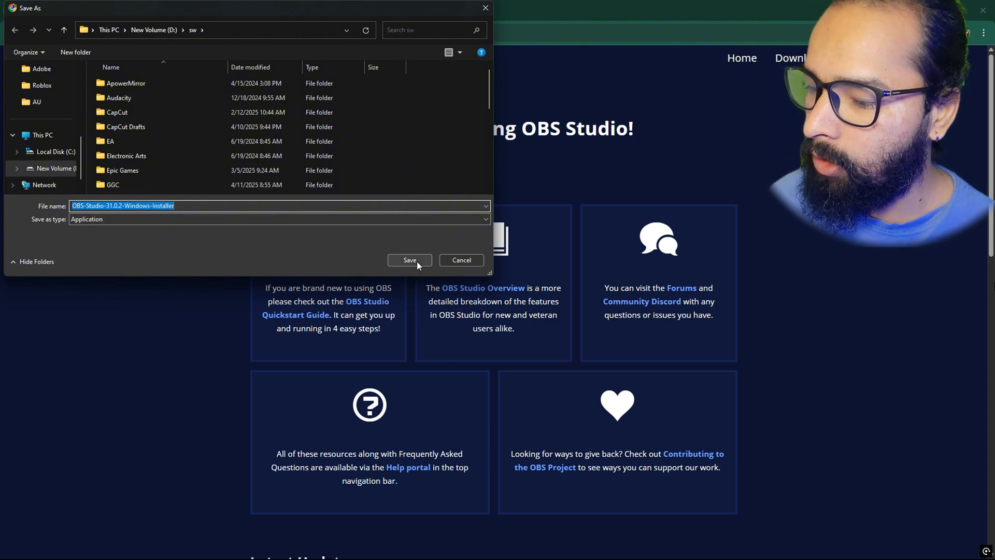
click(460, 259)
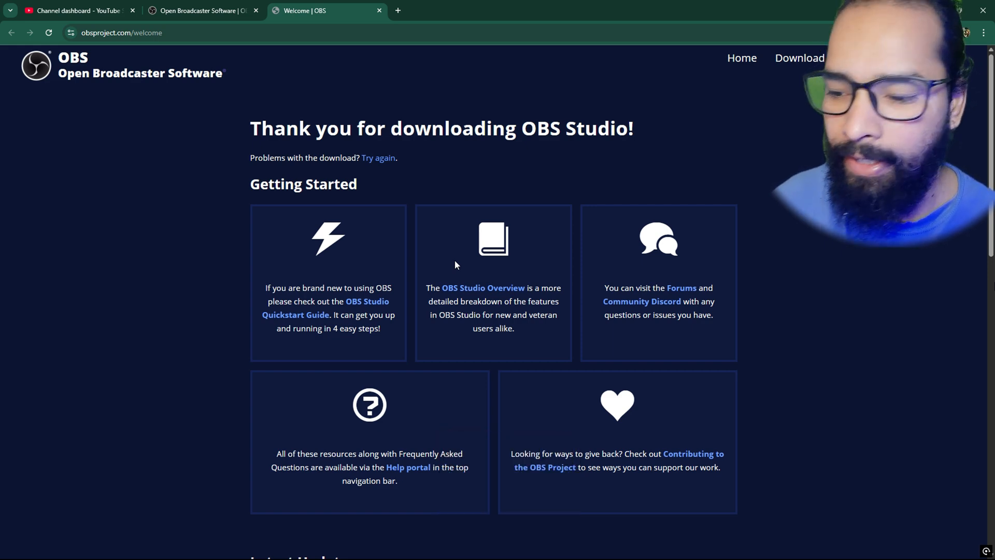
Step: Launch OBS Studio from the desktop and allow it to use the webcam
key(super+d)
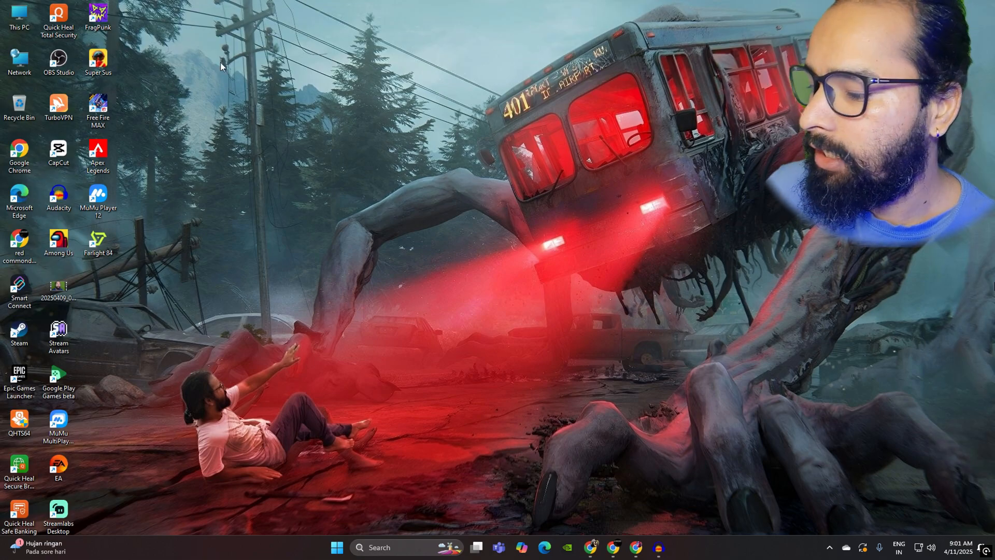
double_click(63, 61)
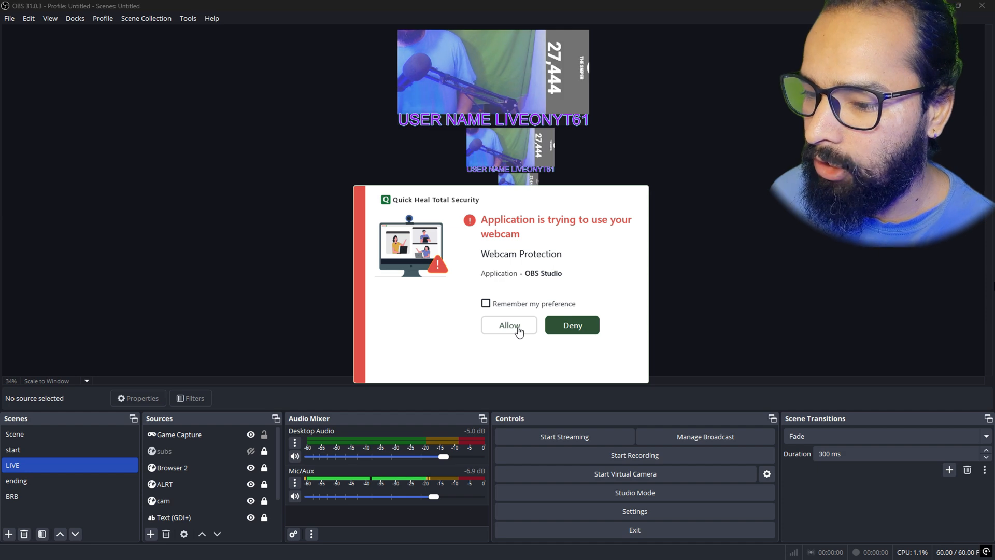
click(518, 327)
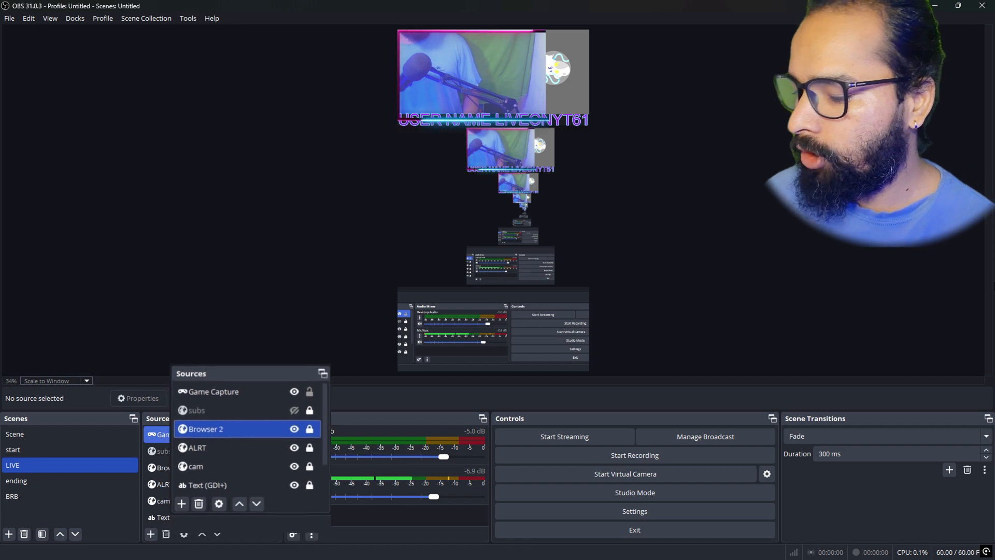
Step: Inspect the Browser 2 source of the LIVE scene and preview the ending and BRB scenes
click(187, 465)
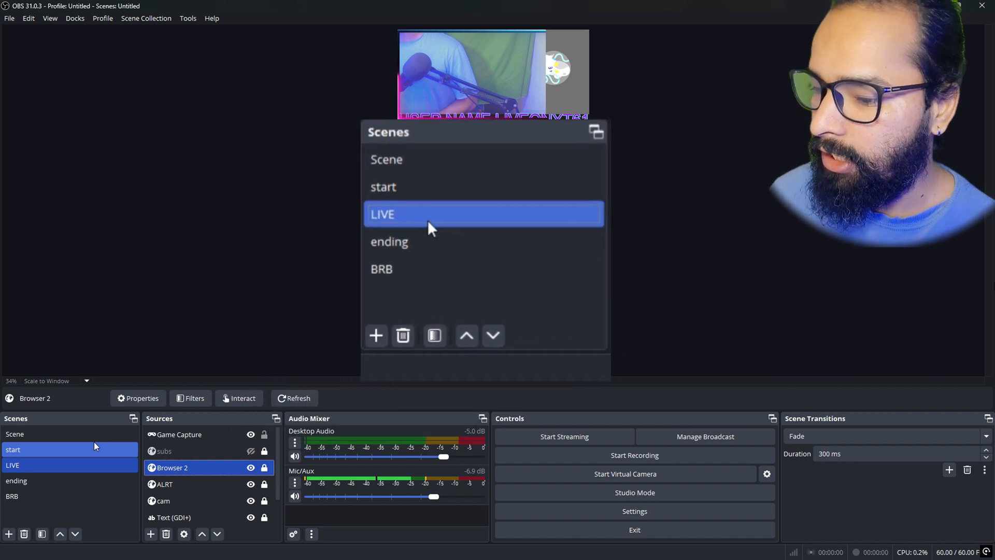
click(42, 480)
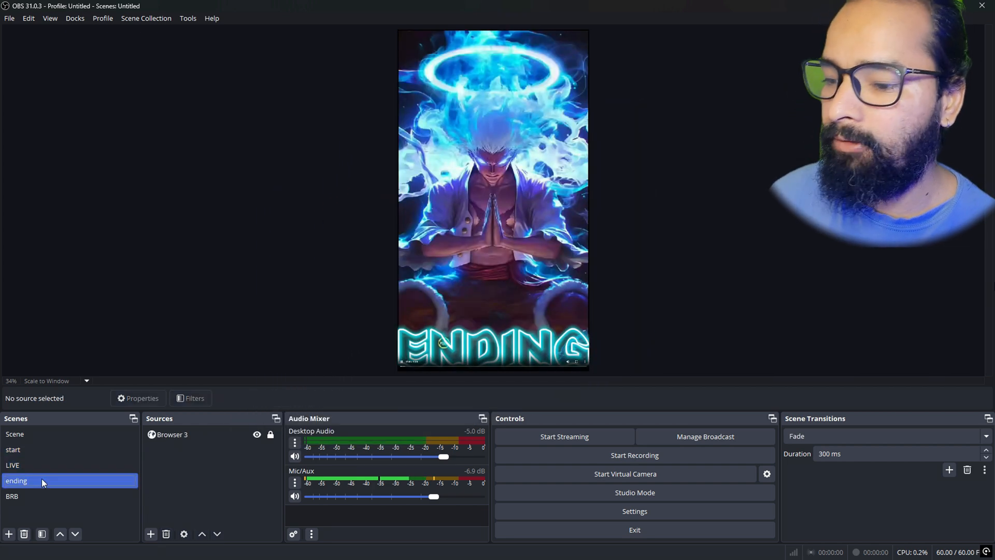
click(33, 499)
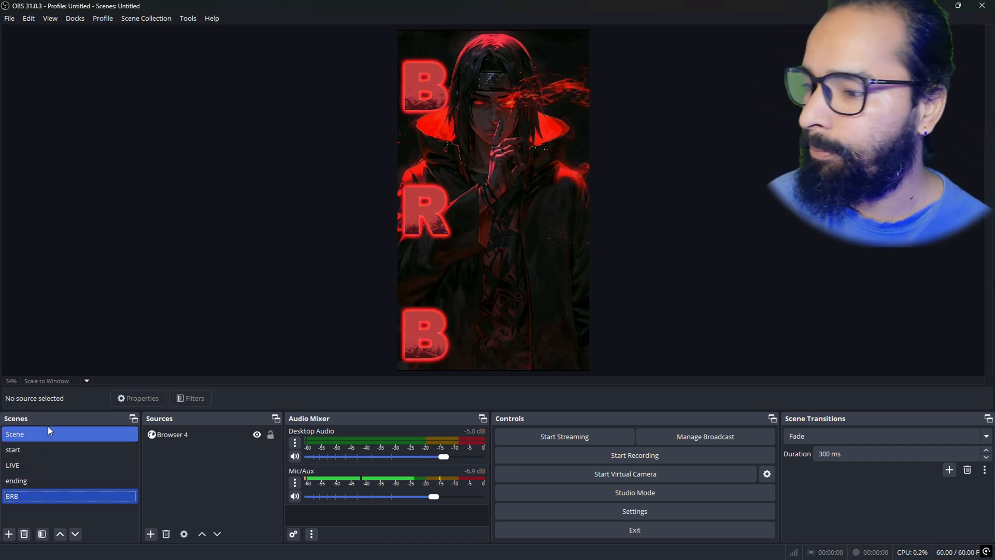
Step: Open the Stream settings, and consult the recommended HDR video bitrates table on the YouTube Help page
click(10, 18)
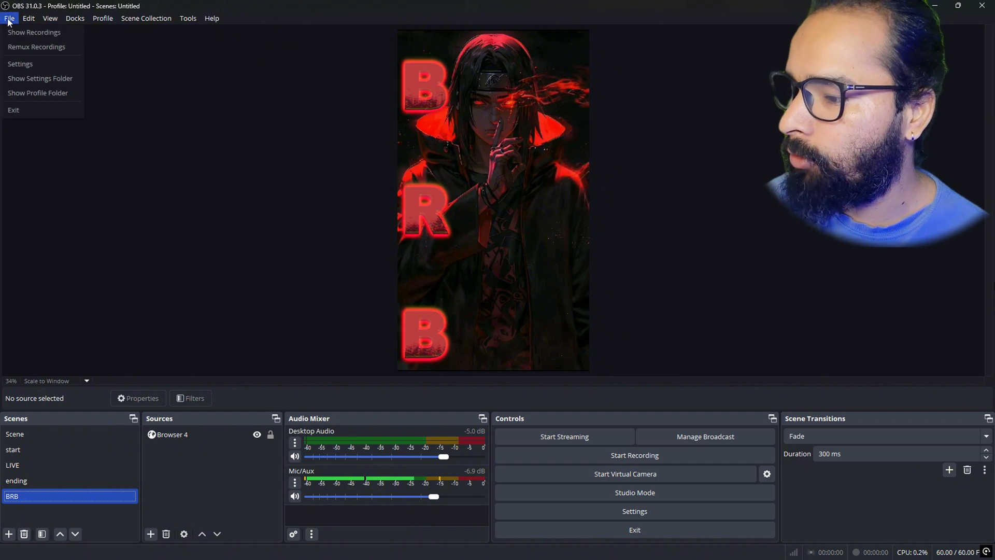
click(25, 65)
click(307, 67)
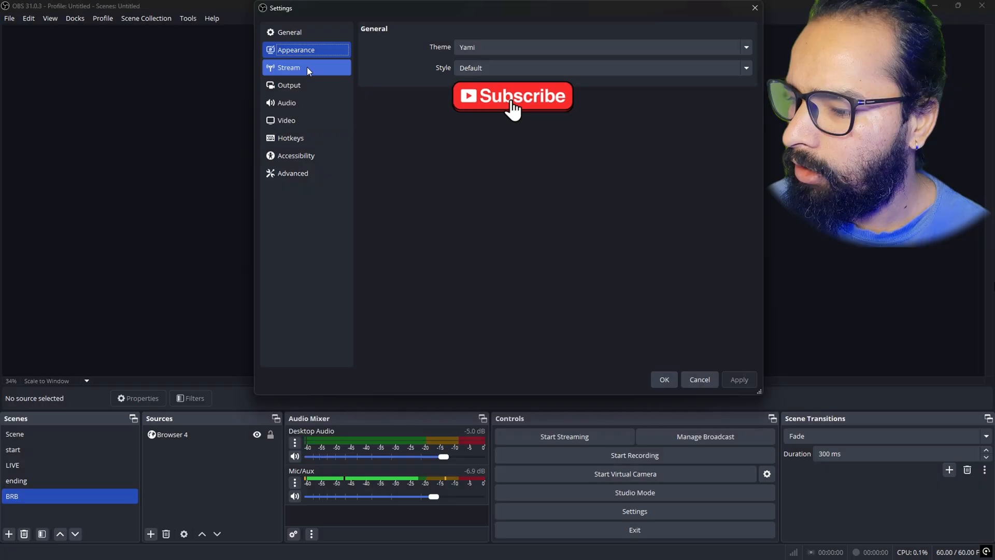
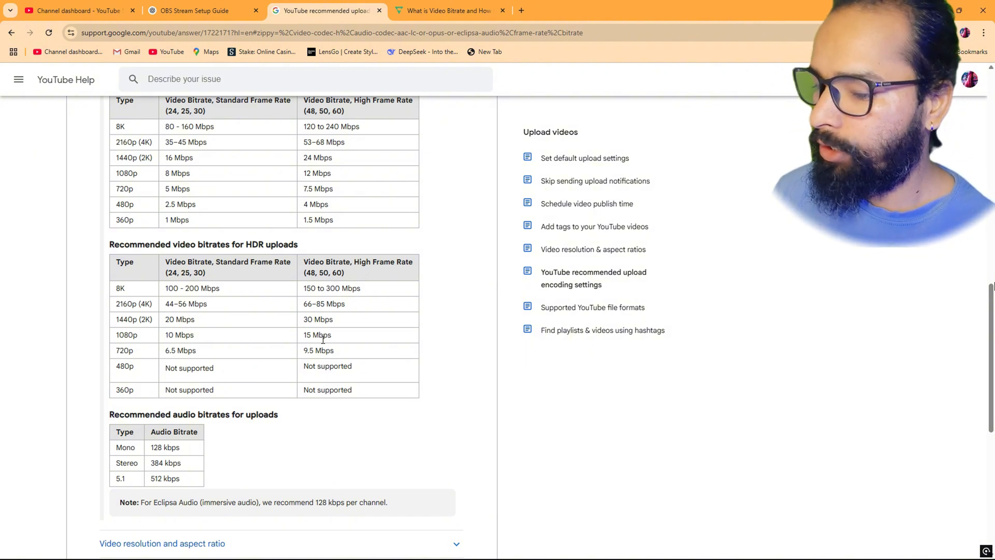
drag(379, 395, 142, 283)
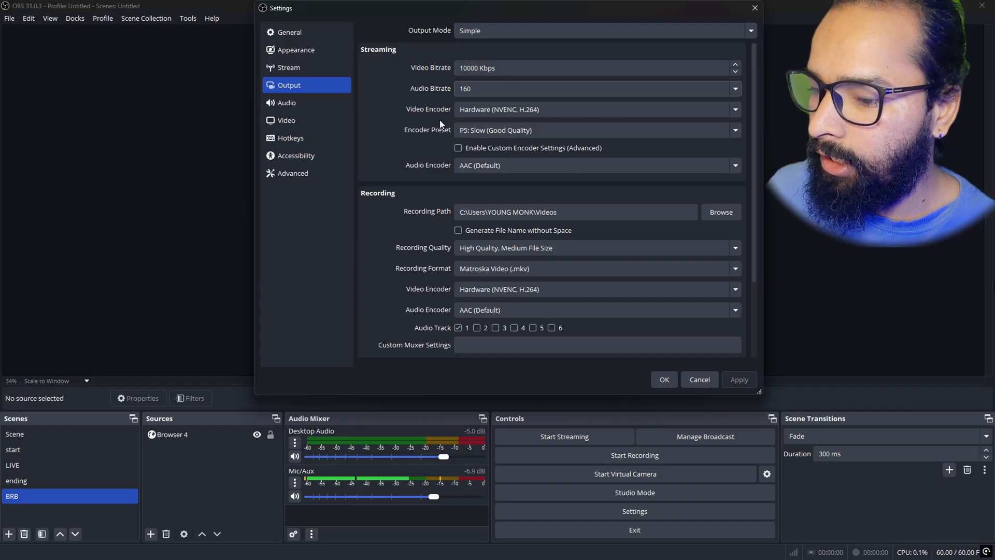
Step: Check the streaming video encoder options and choose the P5: Slow (Good Quality) encoder preset in the Output settings
click(479, 109)
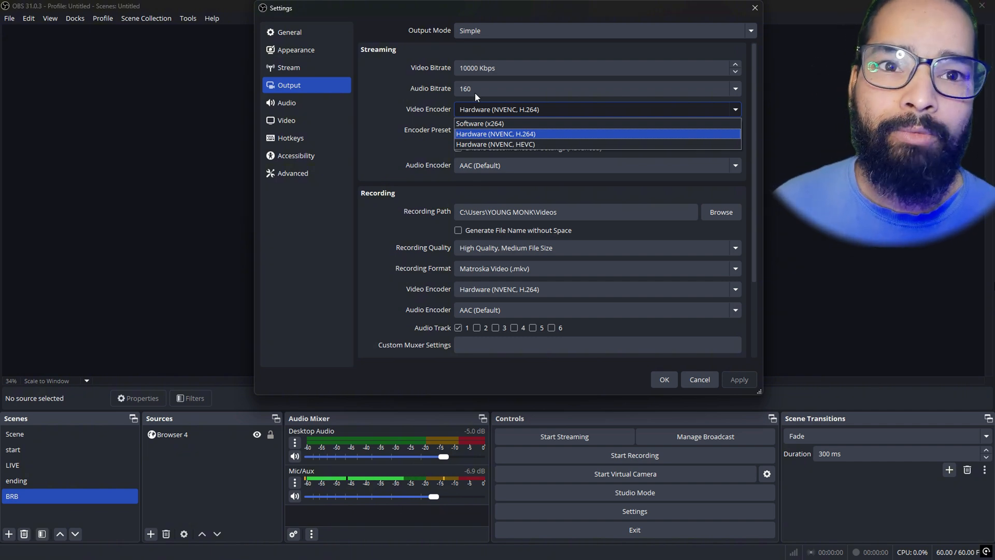
click(385, 101)
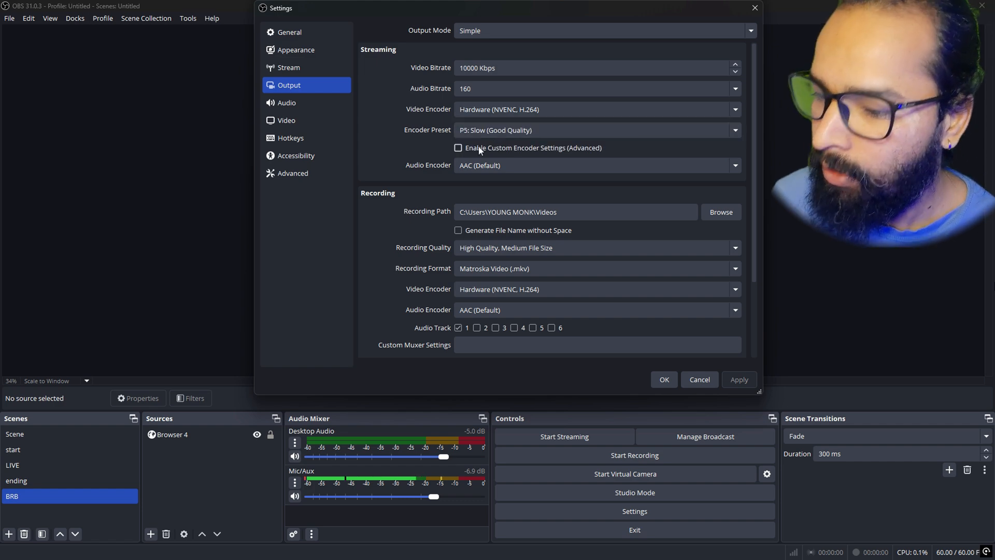
click(538, 131)
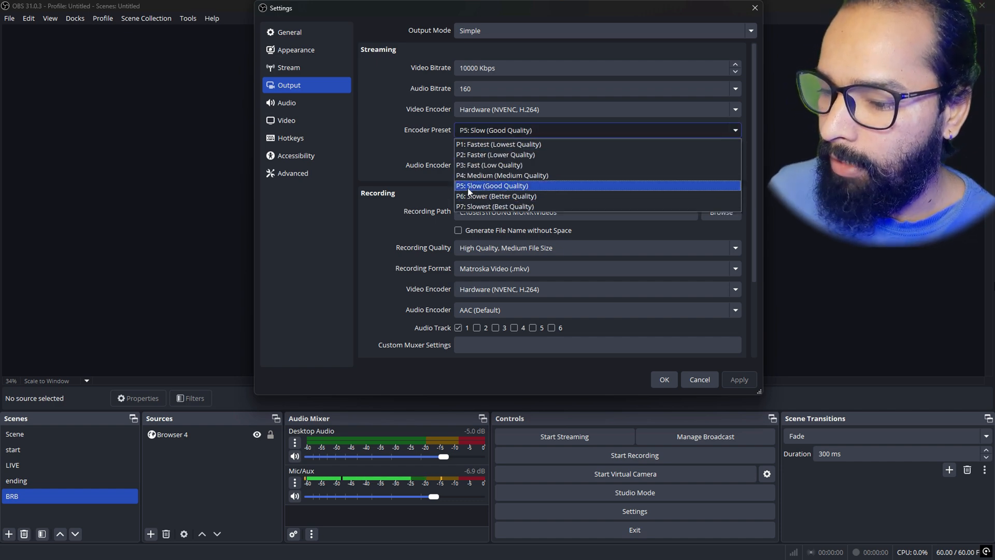
click(500, 188)
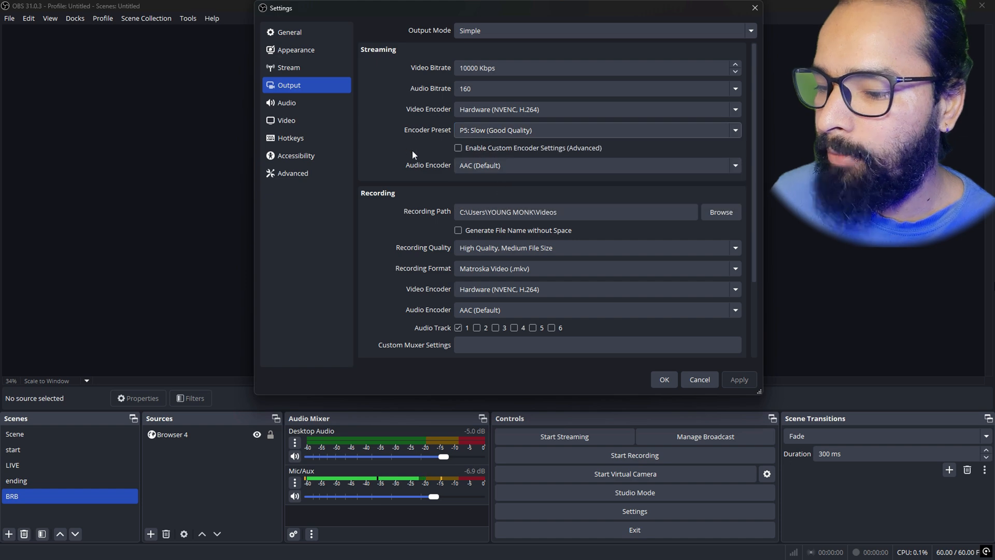
scroll(399, 147, down, 1)
scroll(394, 142, down, 1)
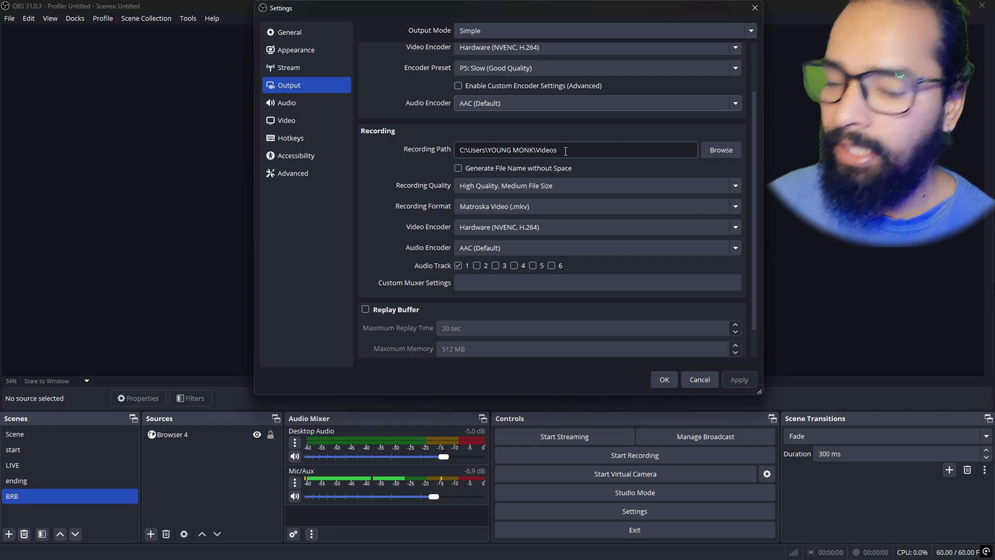
scroll(534, 165, down, 1)
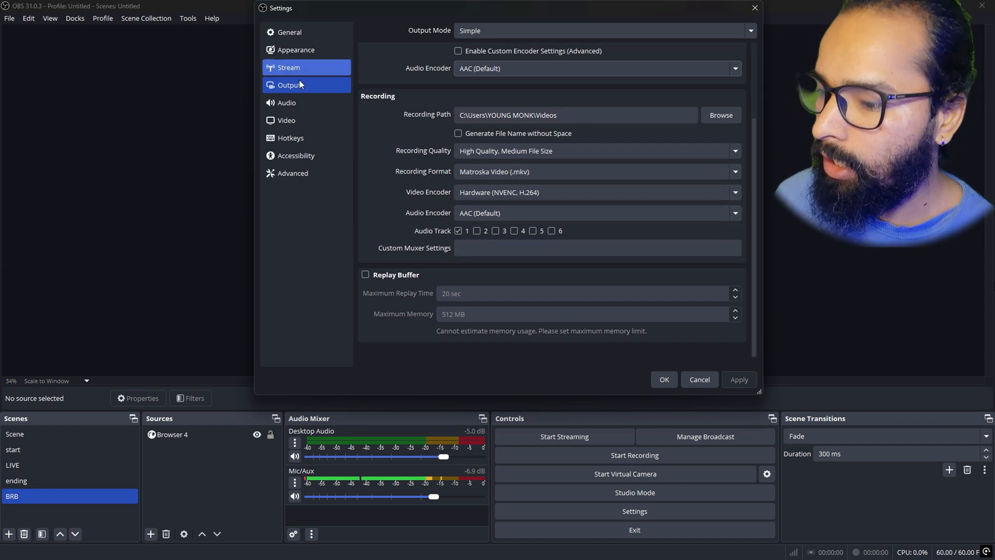
Step: Choose Microphone (2- Redgear Shadow VoX) as the Mic/Auxiliary Audio device and review the remaining audio settings
click(298, 103)
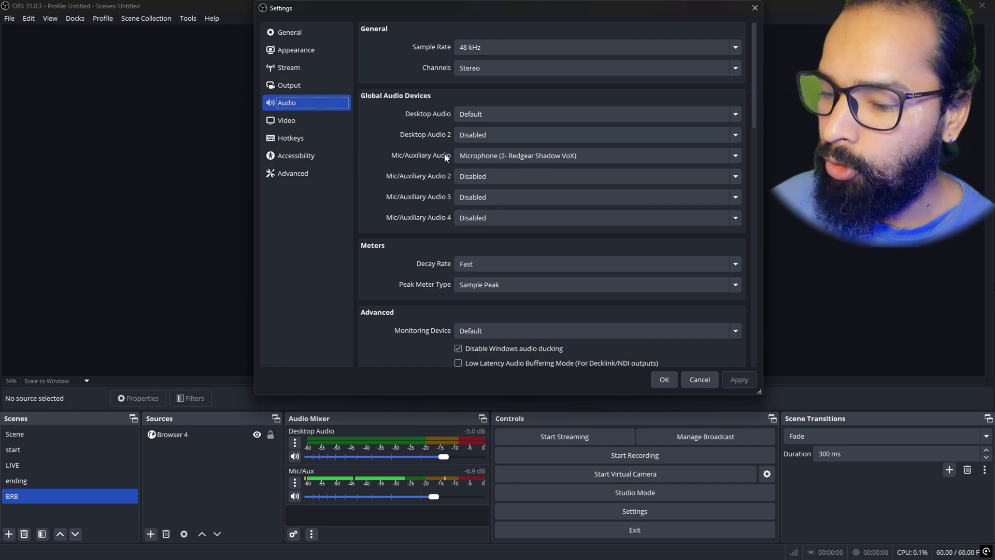
click(474, 158)
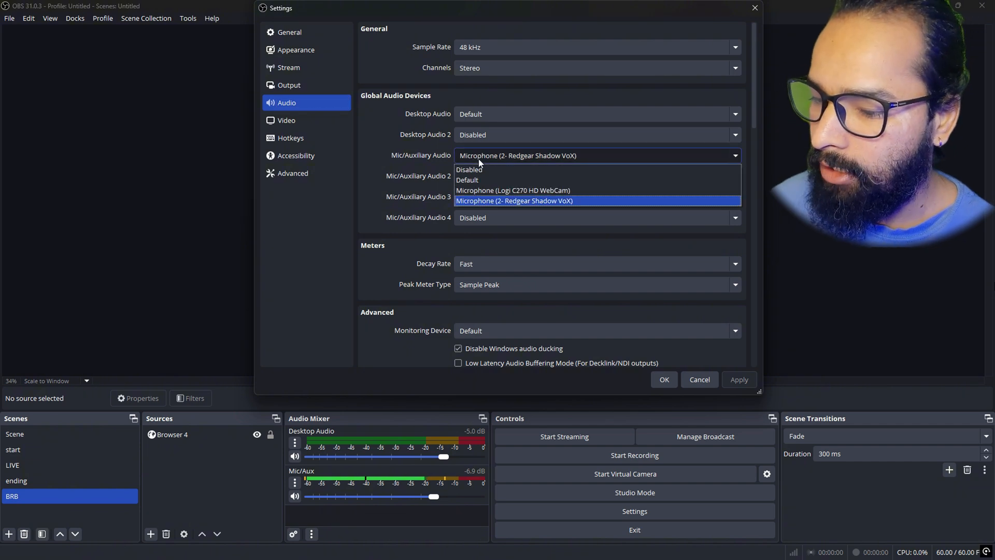
click(507, 201)
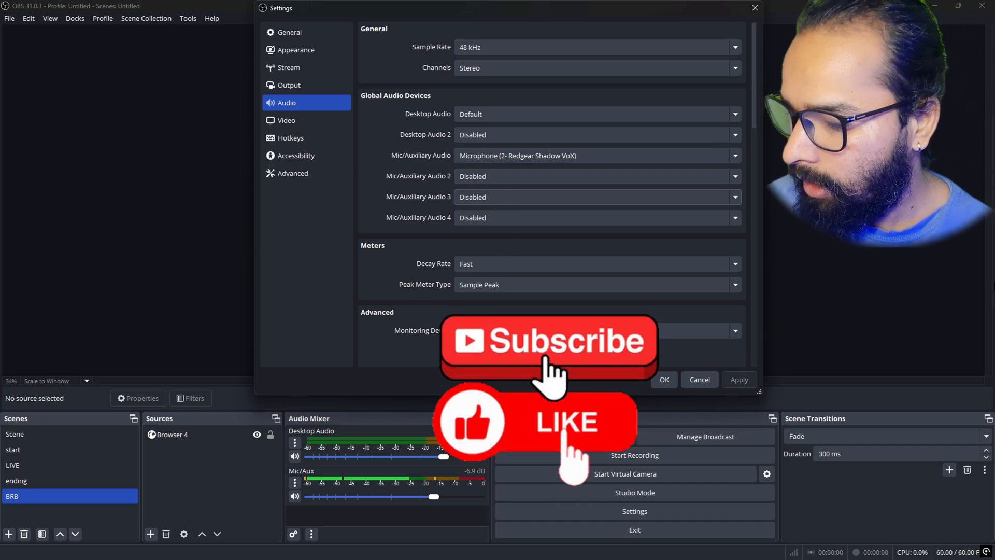
scroll(506, 254, down, 3)
scroll(561, 299, down, 4)
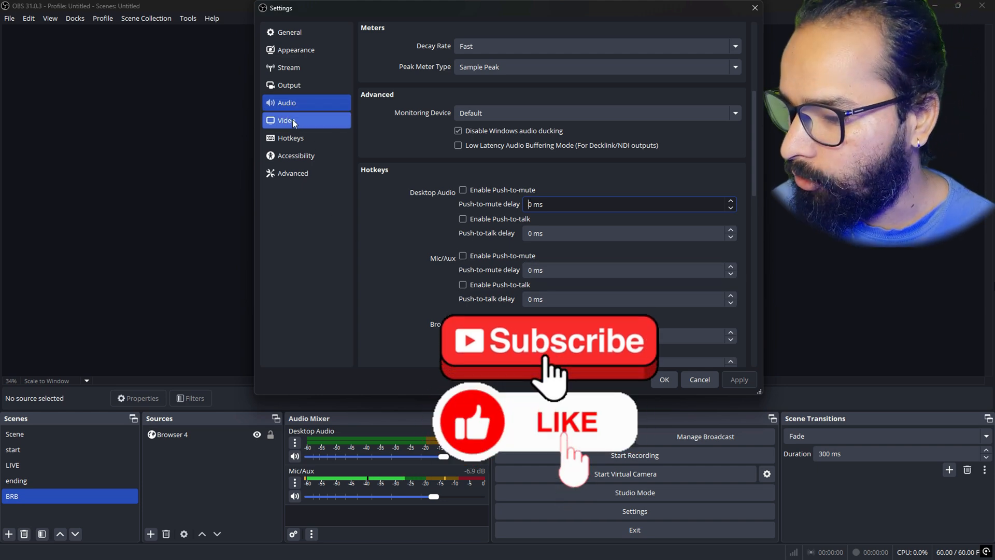
Step: Check the base canvas and output scaled resolutions in the Video settings
click(292, 120)
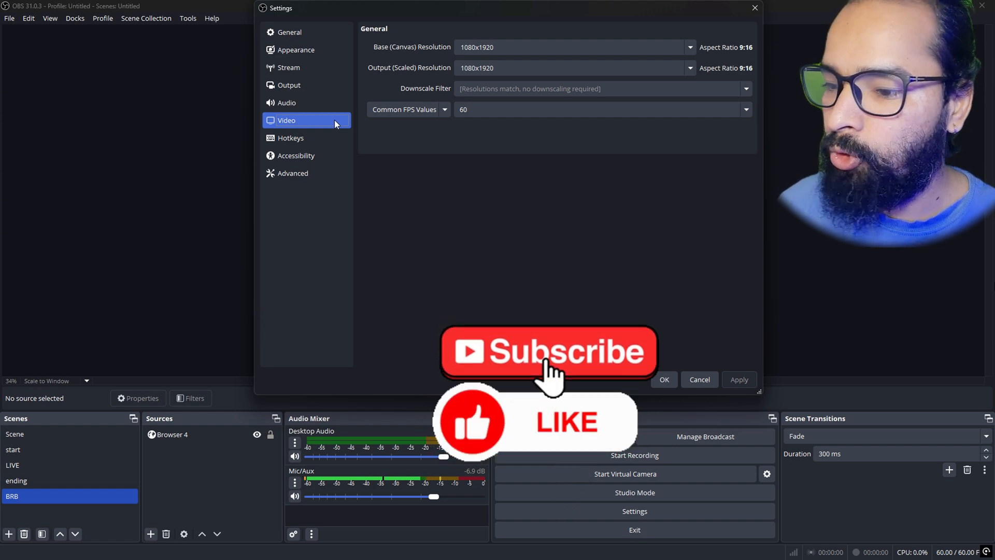
click(516, 47)
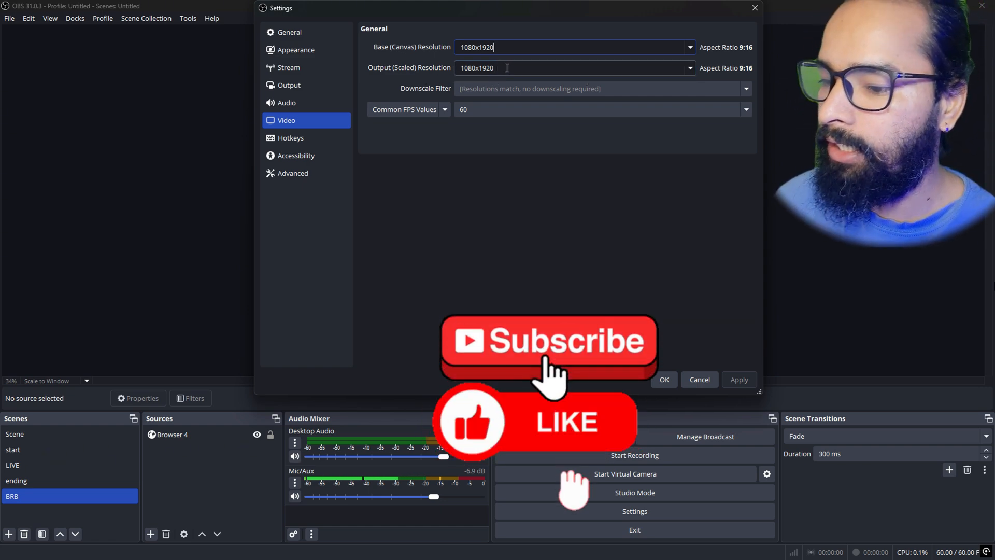
click(510, 68)
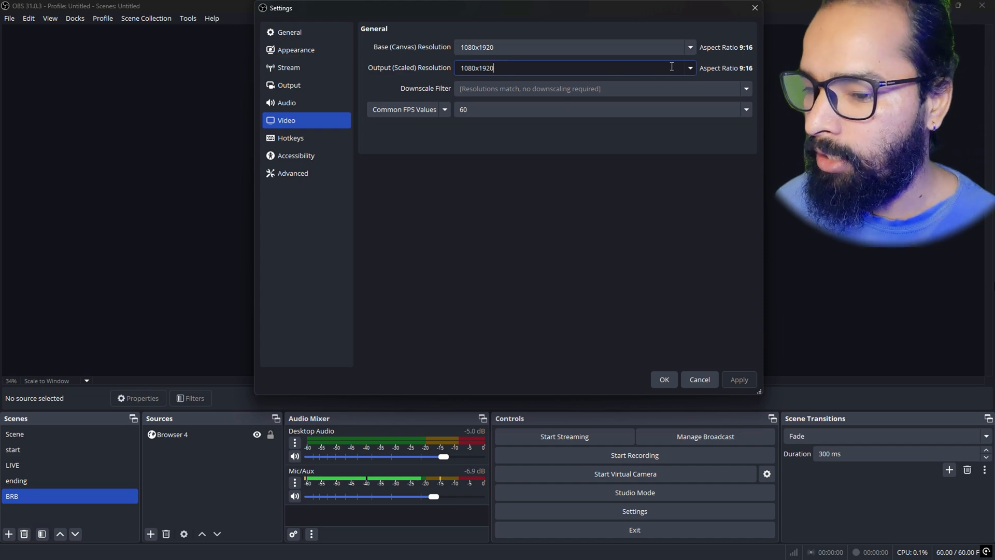
click(690, 68)
click(689, 68)
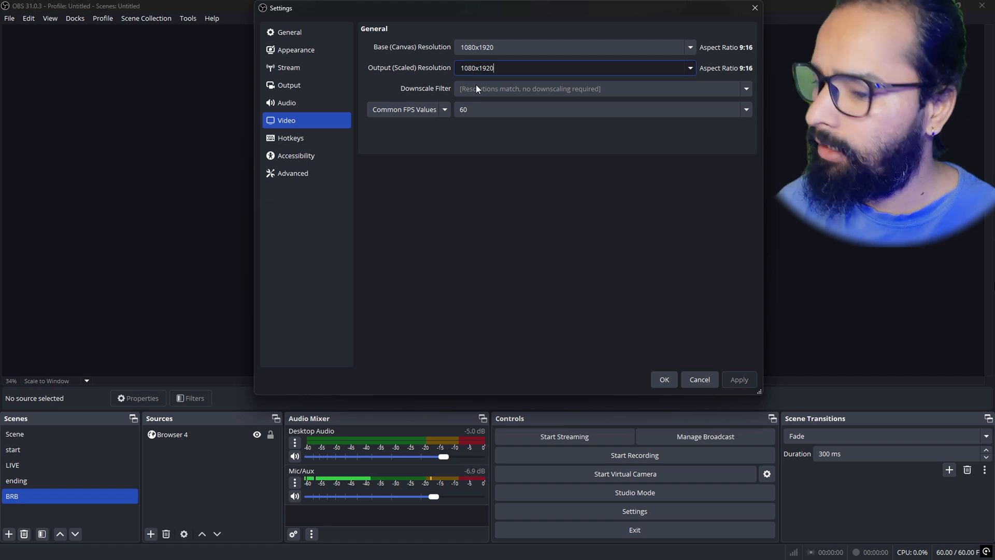
Step: Review the Hotkeys, Accessibility and Advanced settings, and accept the settings
click(287, 137)
click(290, 151)
click(284, 173)
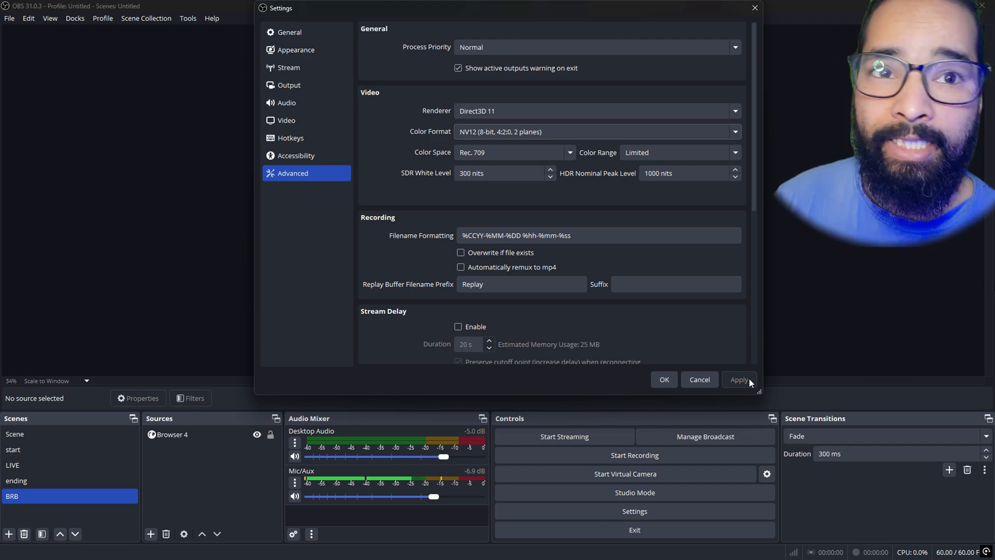
click(665, 379)
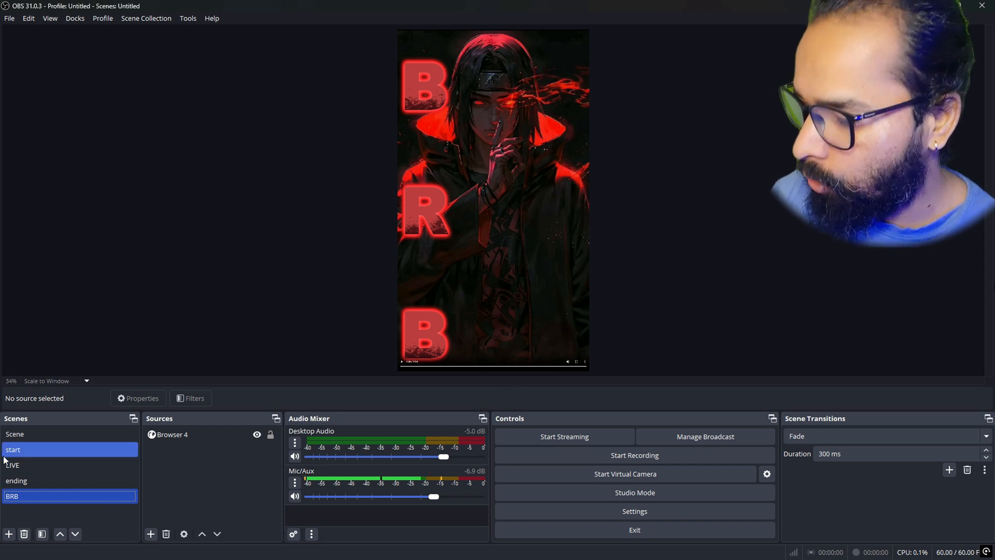
Step: Add a new scene named "starting soon" directly after the start scene
click(16, 434)
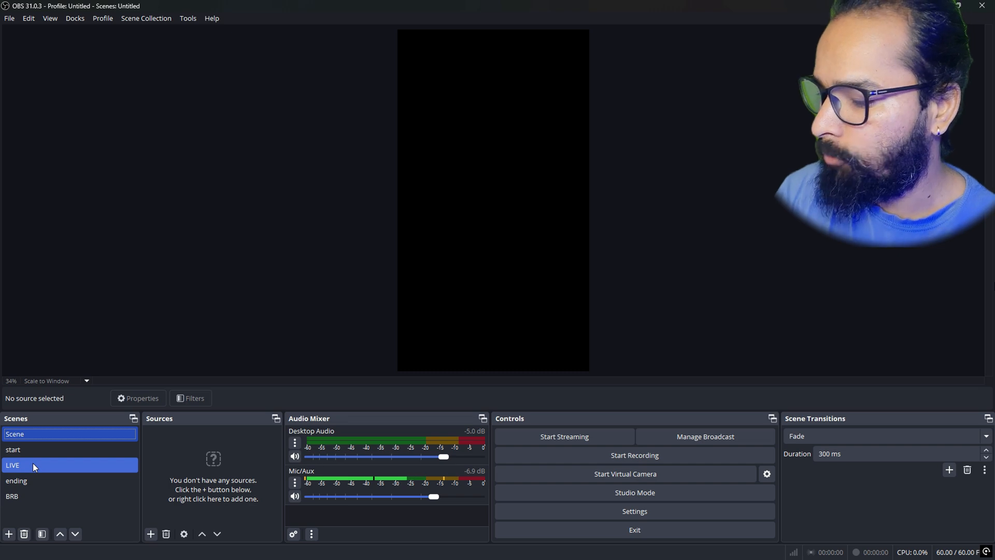
click(26, 449)
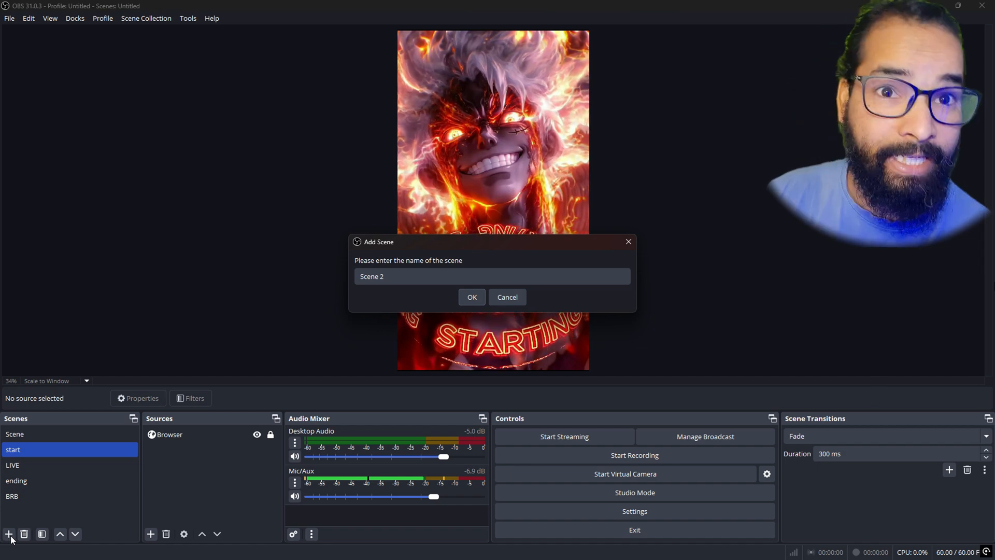
click(409, 278)
key(ctrl+a)
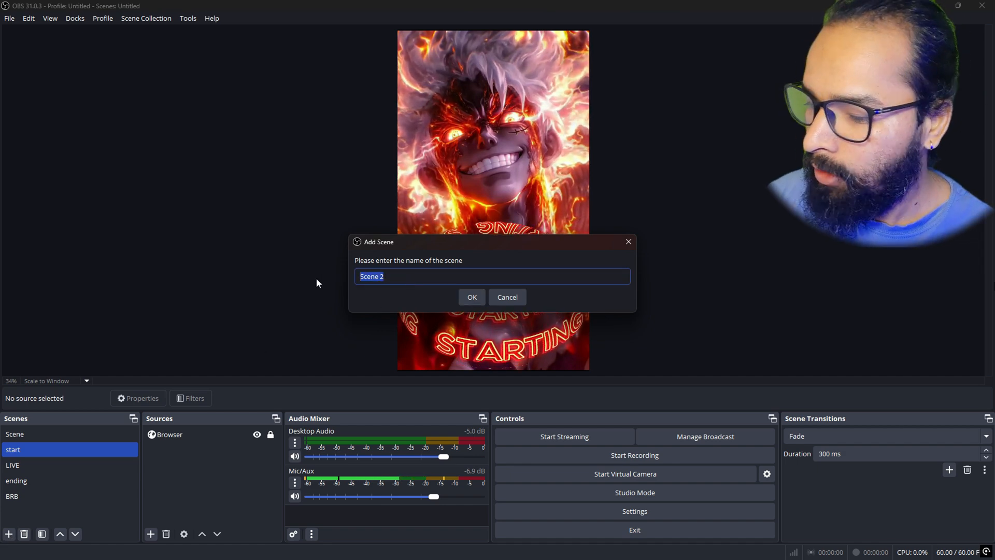
text(starting so)
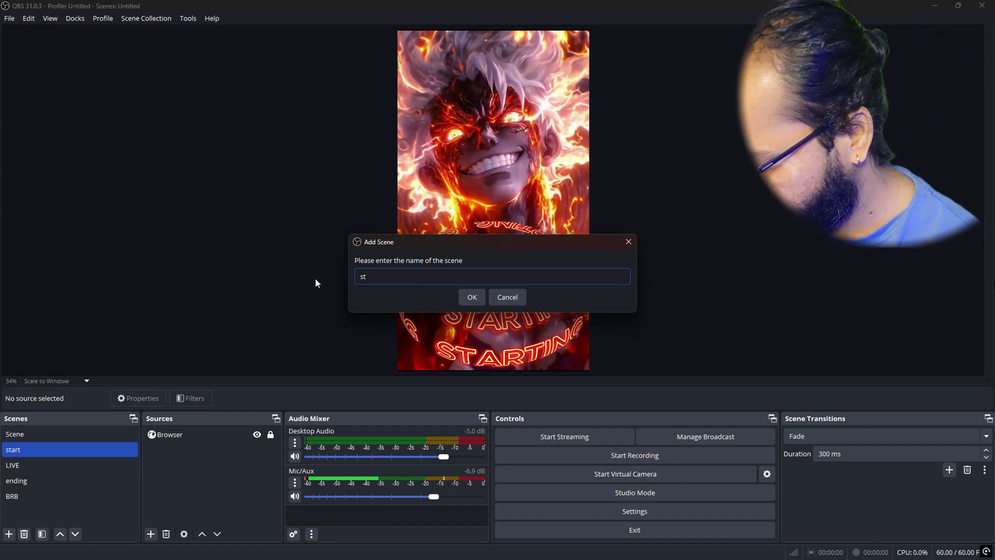
text(on)
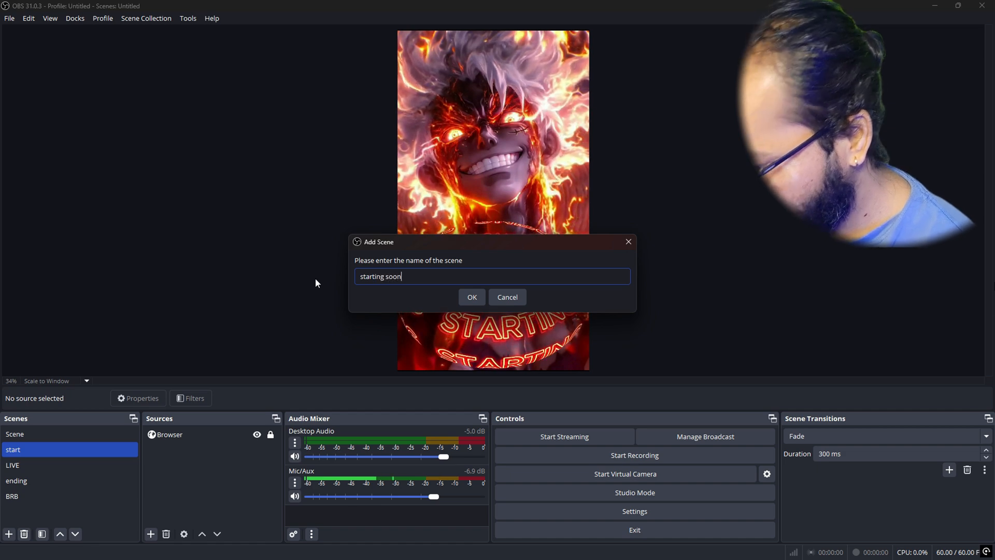
key(Return)
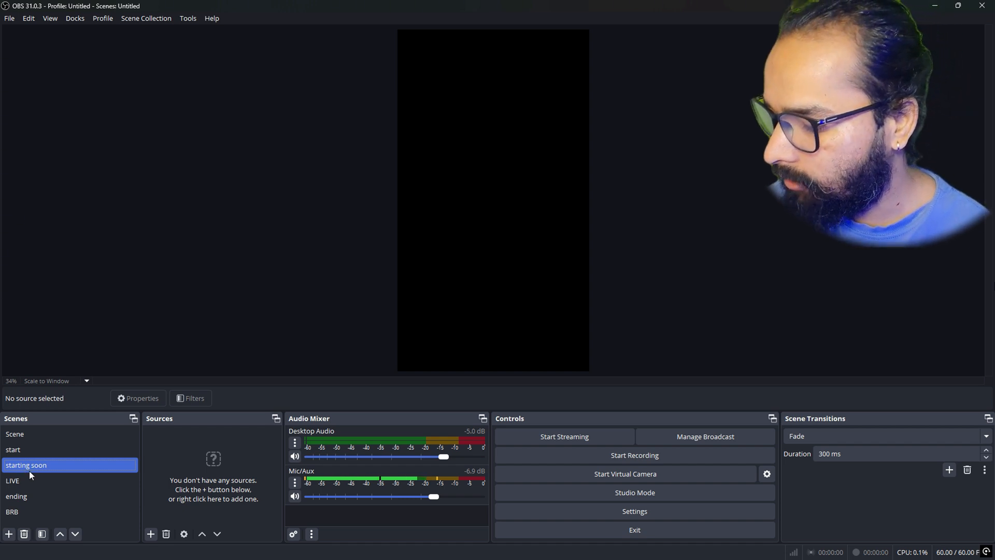
Step: Remove the "starting soon" scene and confirm its removal
key(Delete)
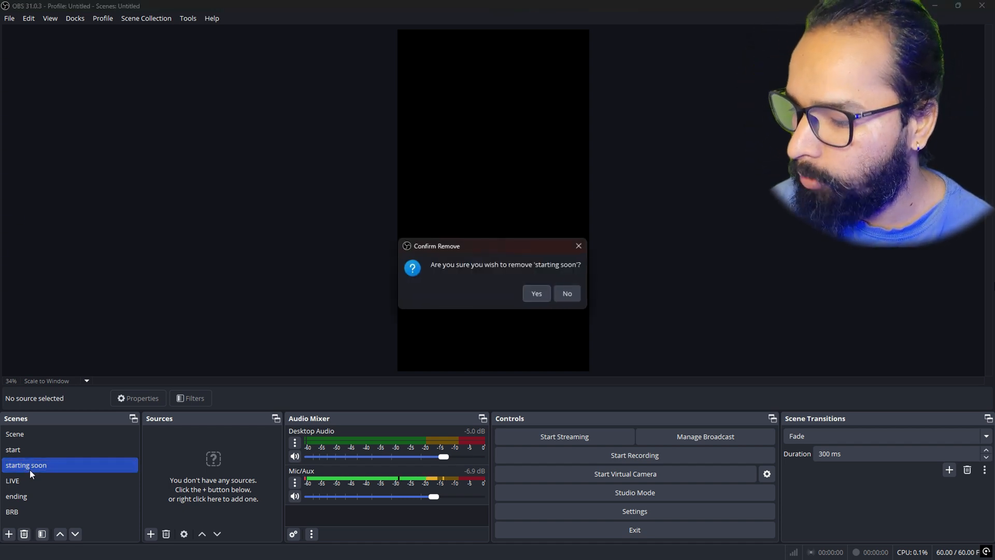
click(530, 294)
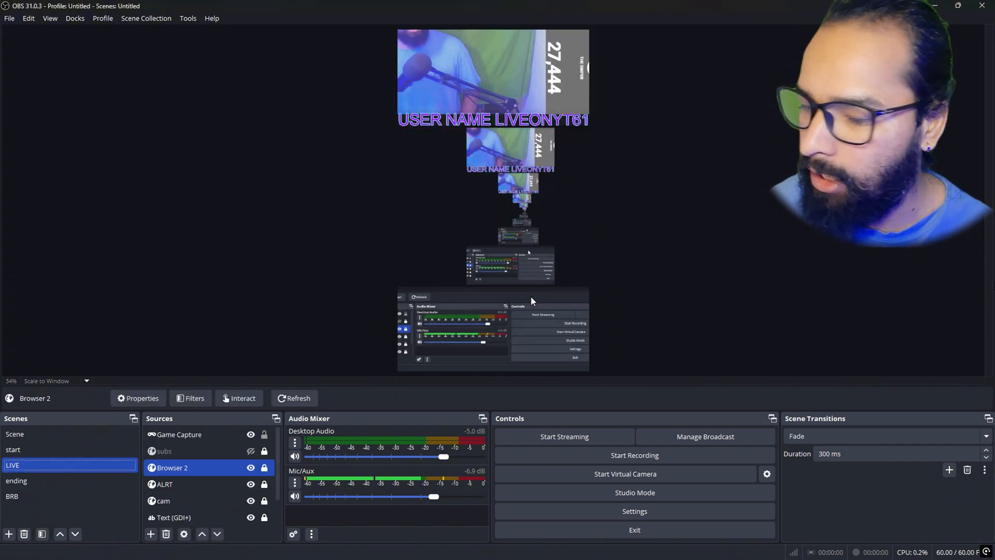
Step: Preview the start, BRB and ending scenes, and switch to the LIVE scene
click(63, 450)
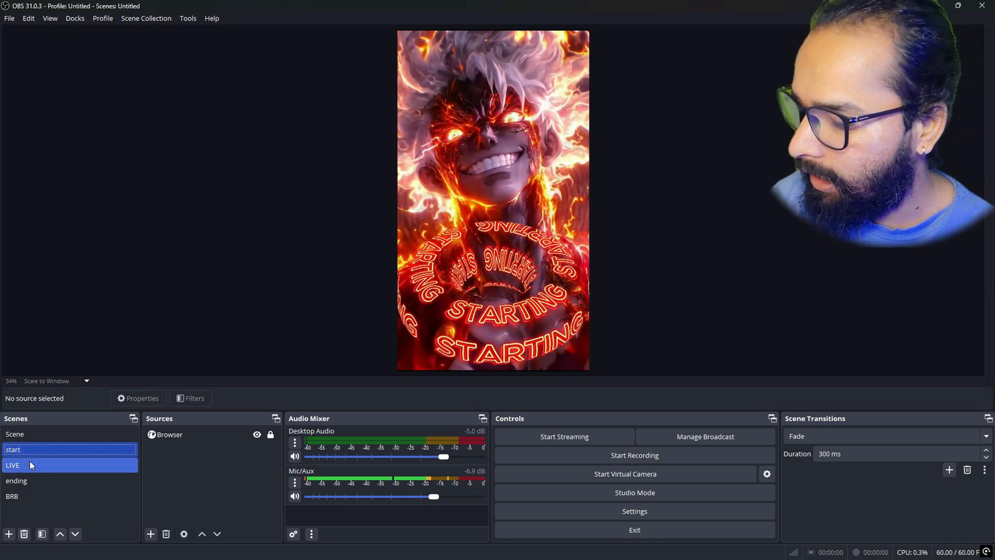
click(29, 496)
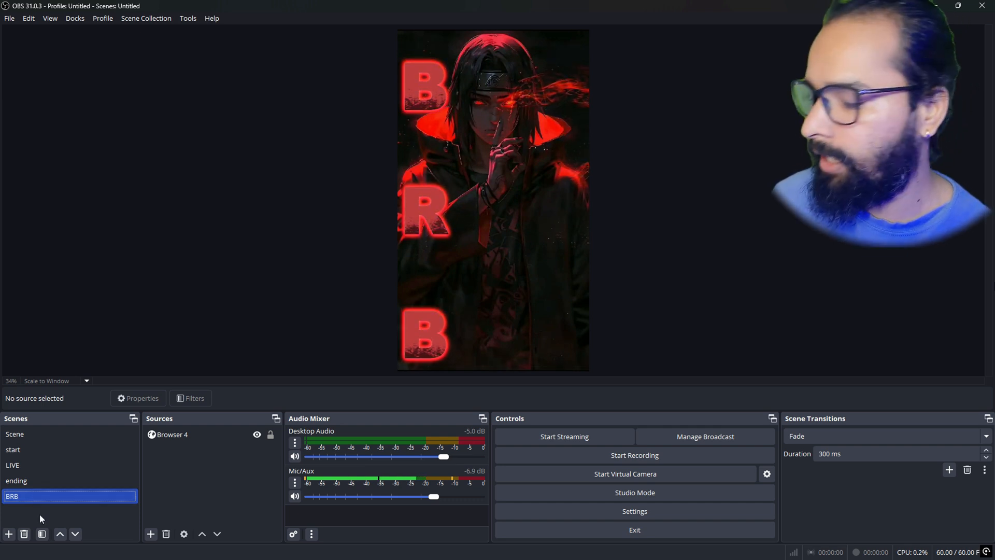
click(12, 533)
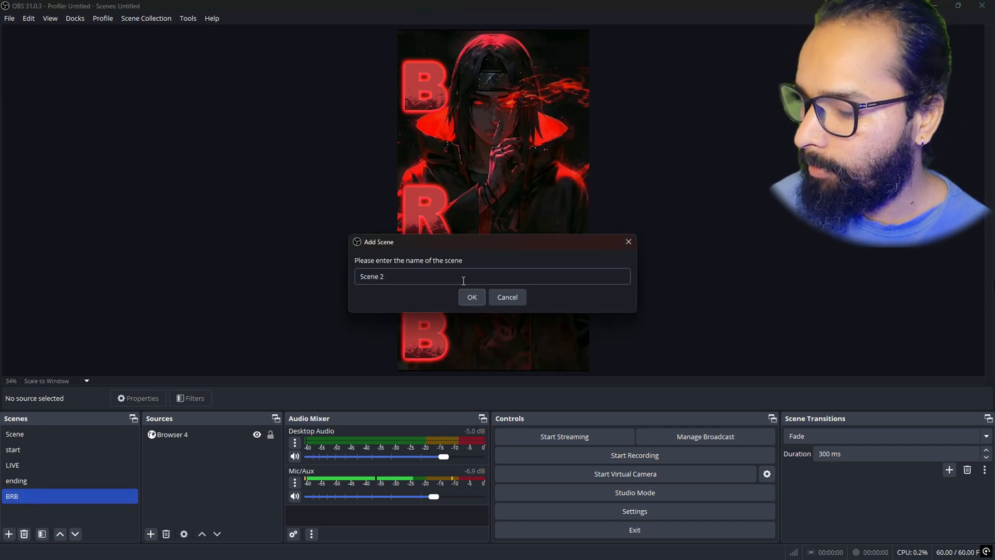
click(628, 242)
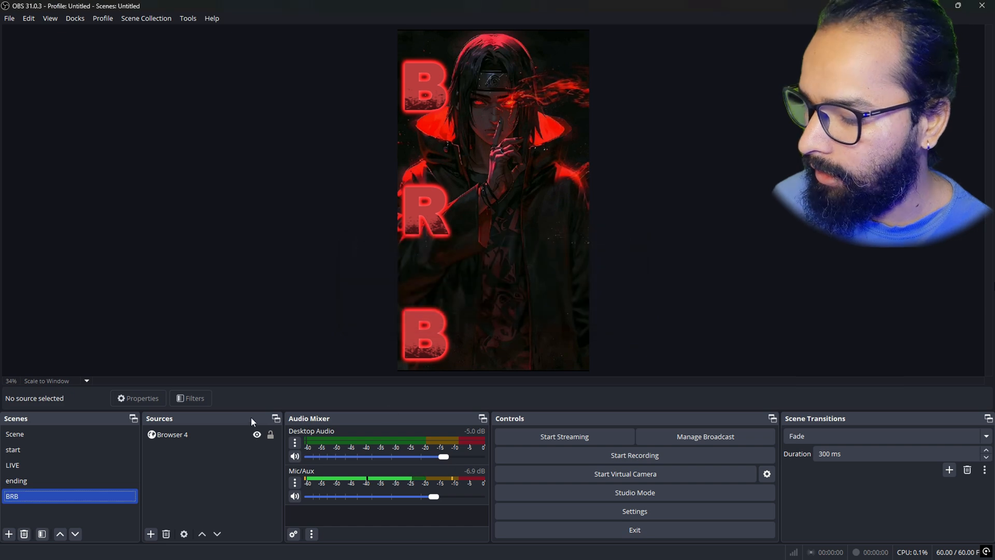
click(13, 481)
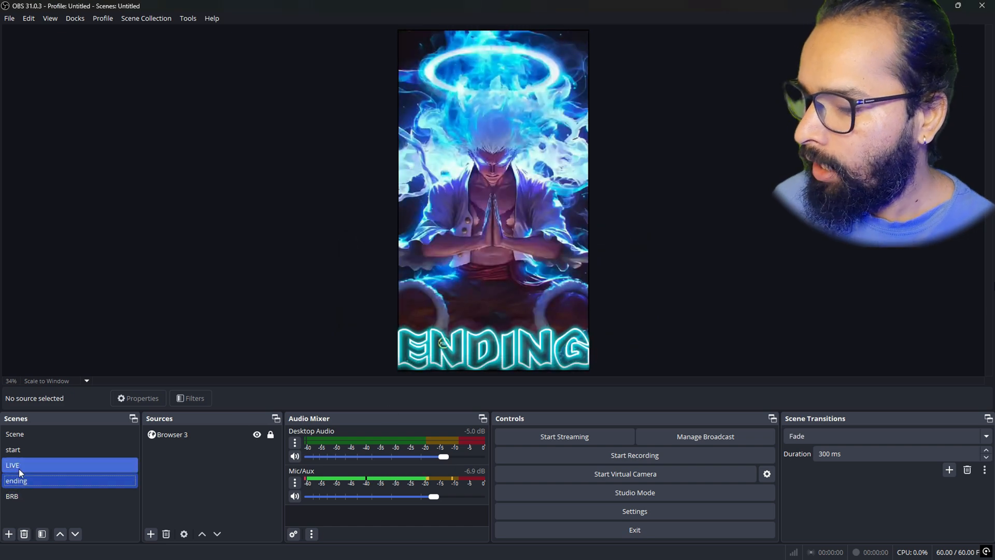
double_click(15, 480)
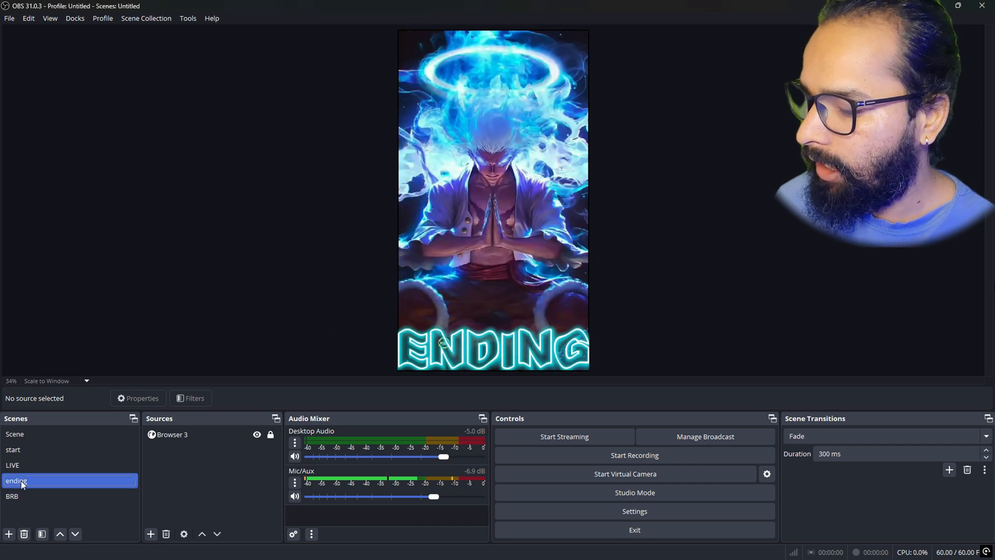
click(9, 533)
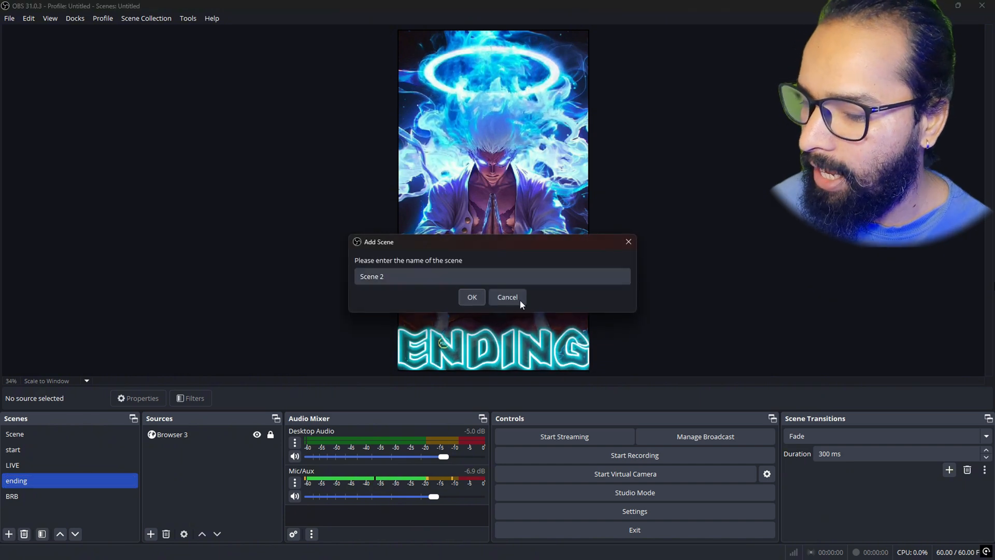
click(506, 297)
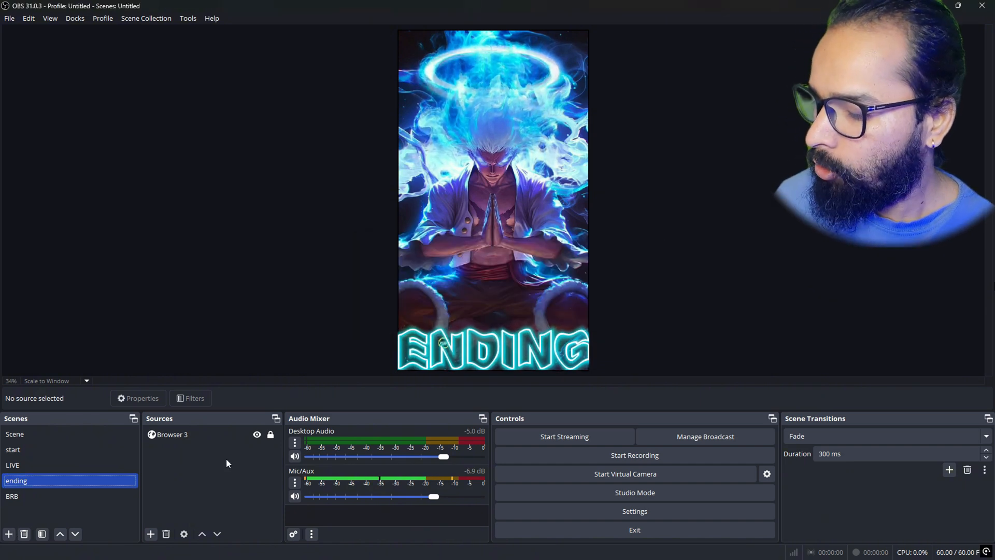
click(61, 453)
click(27, 467)
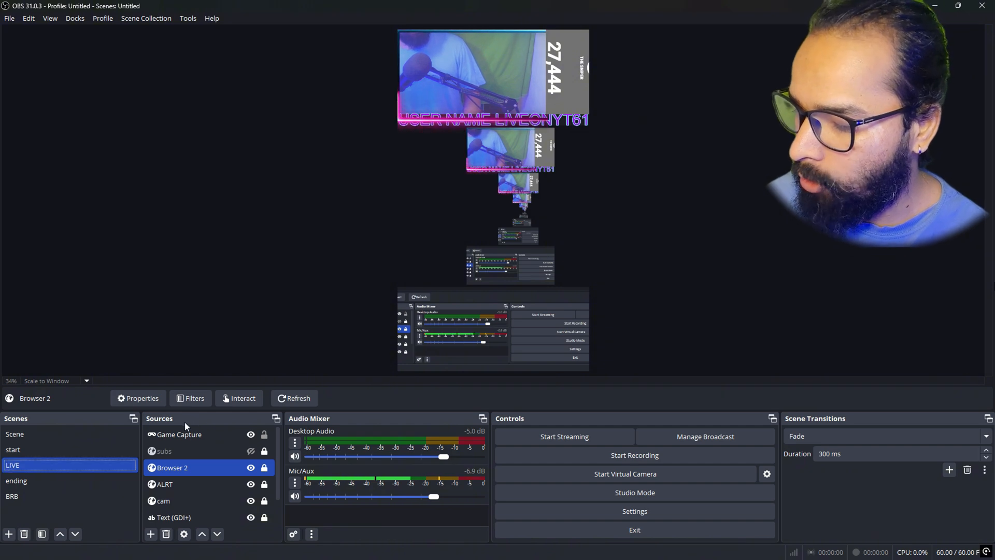
click(154, 536)
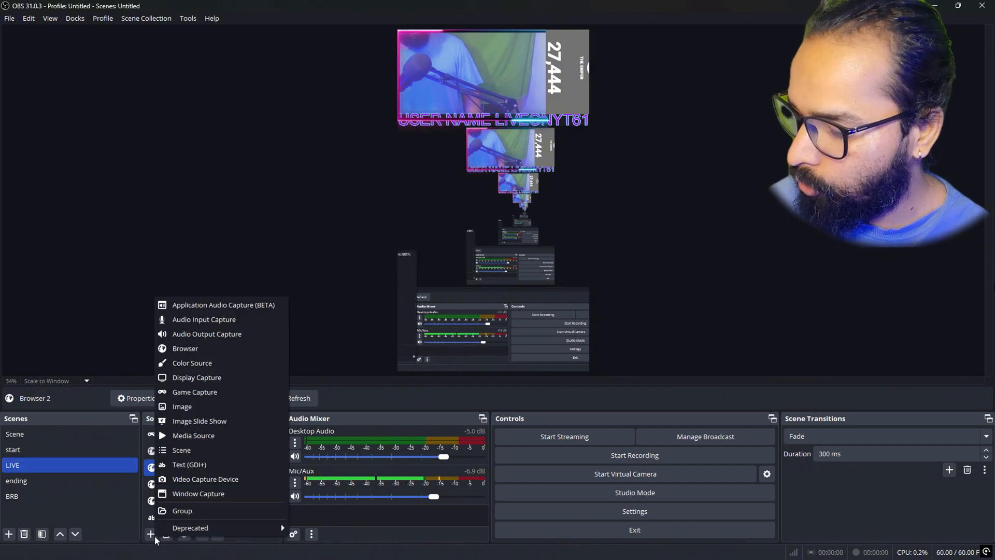
click(182, 480)
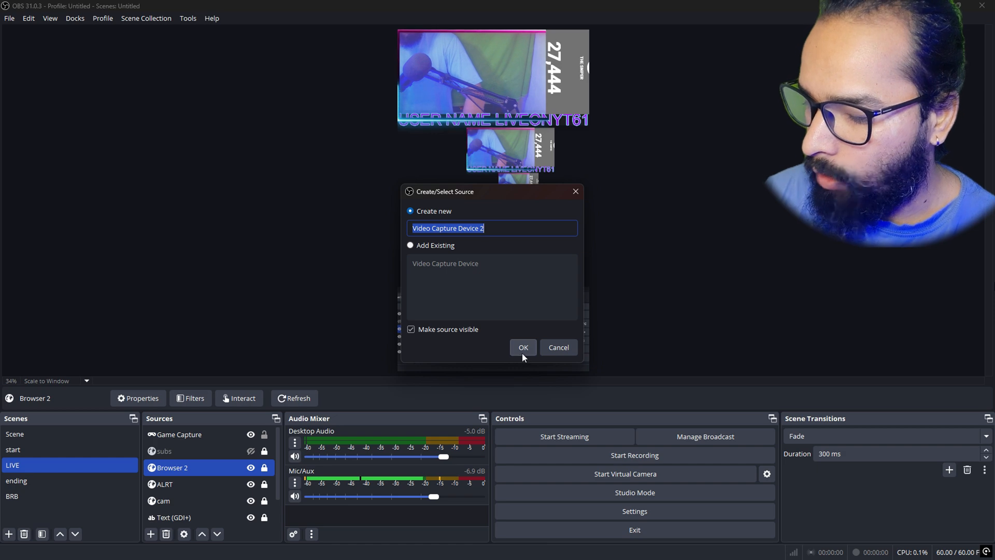
click(557, 347)
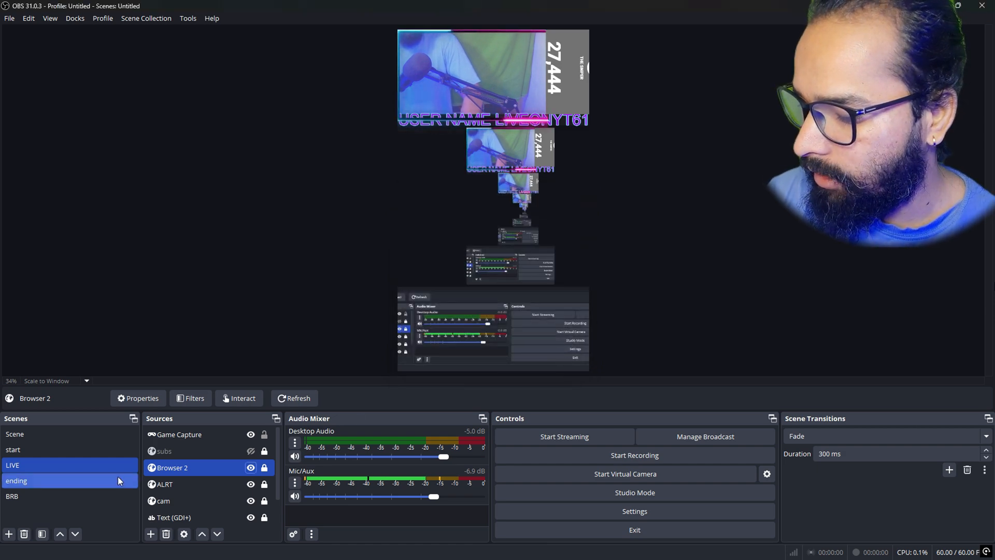
Step: Toggle the visibility of the LIVE scene's Video Capture Device source off and on, and unlock the source
scroll(173, 471, down, 1)
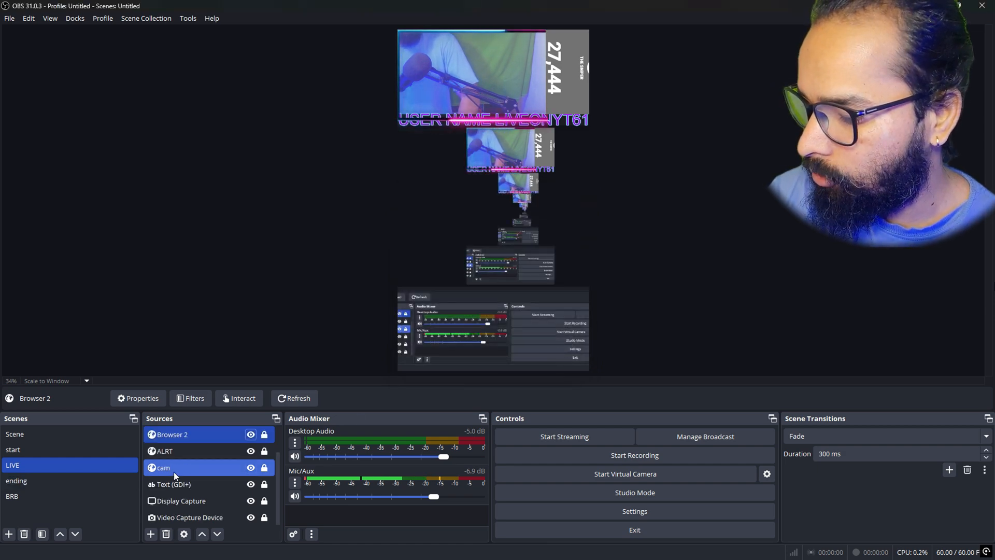
click(196, 516)
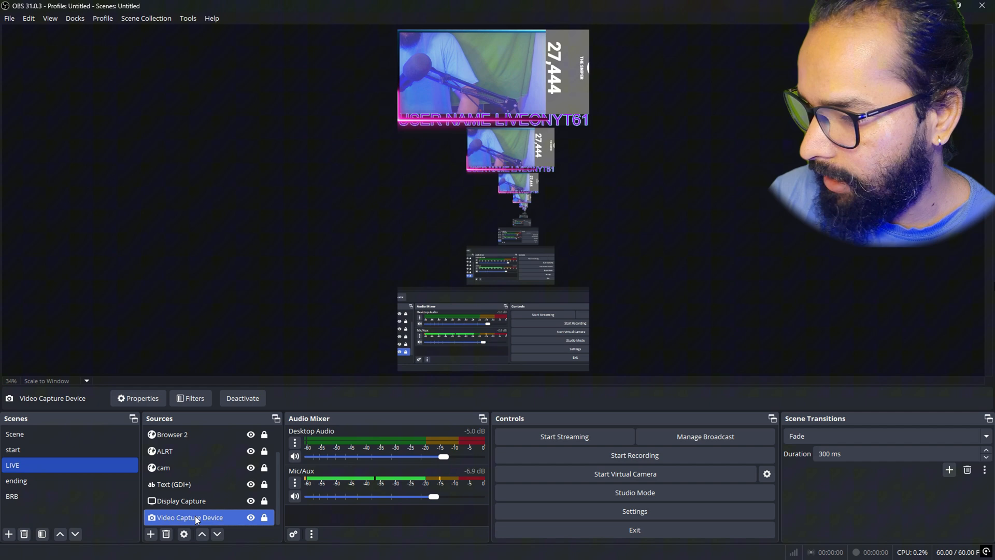
click(251, 518)
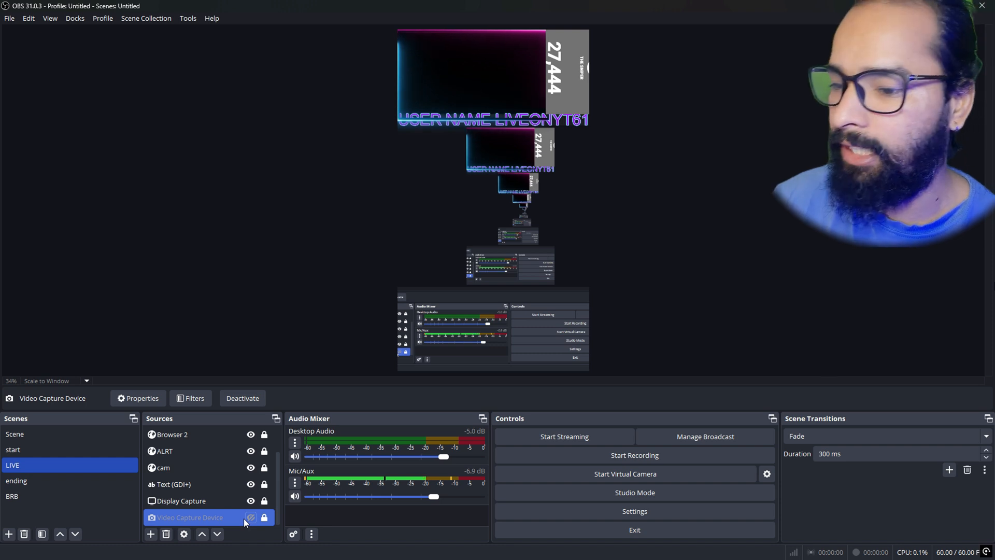
click(250, 518)
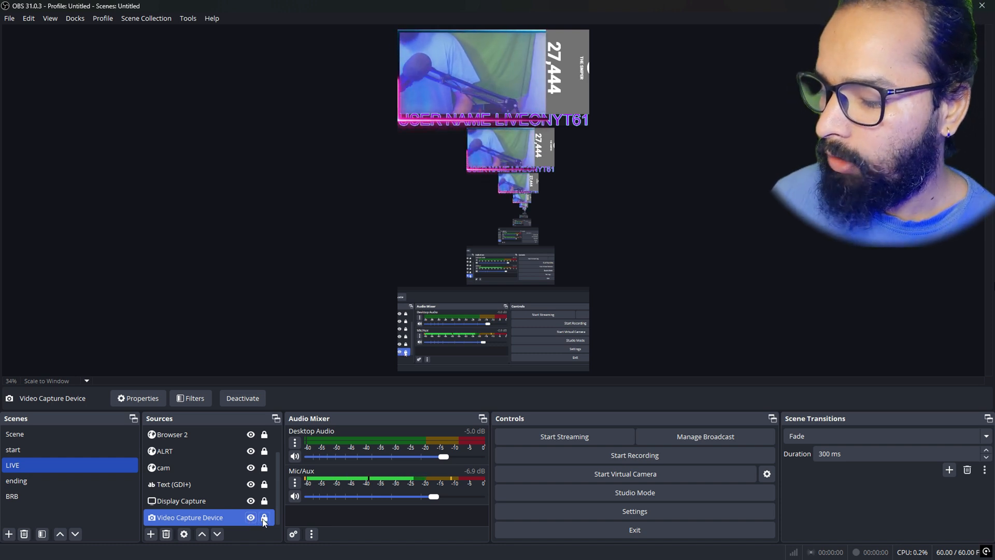
click(264, 519)
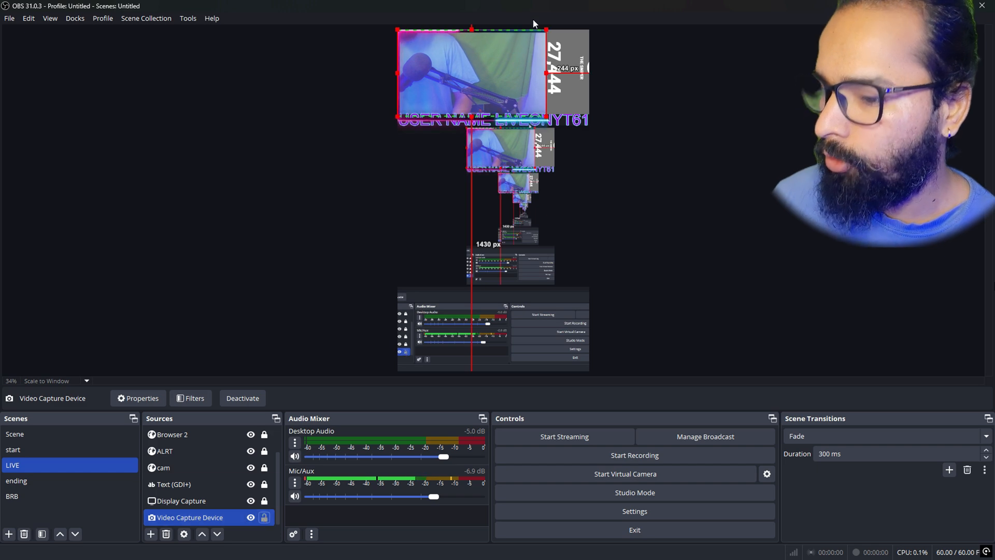
drag(471, 76, 470, 76)
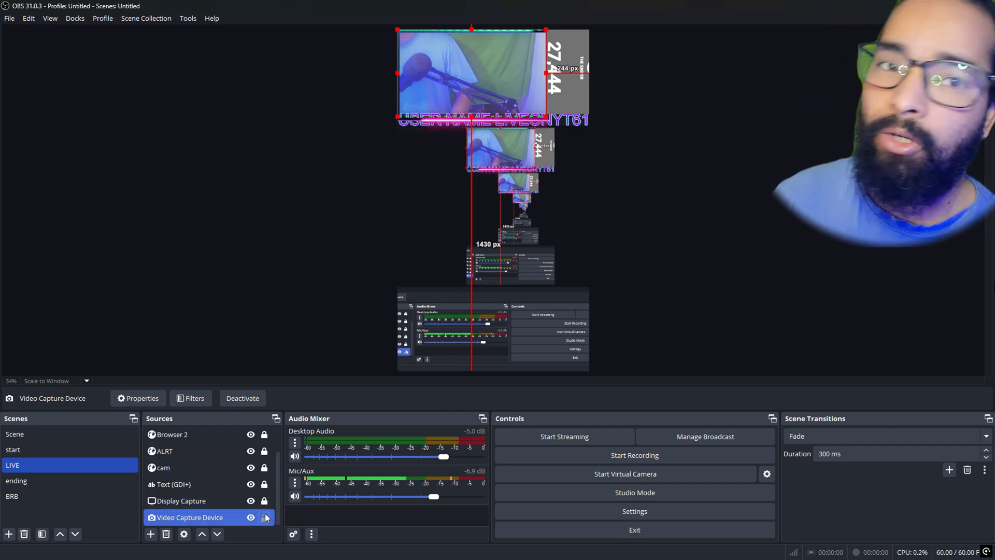
Step: Review the position, size and crop values in the Video Capture Device source's Edit Transform settings, and close them
ctrl+click(254, 502)
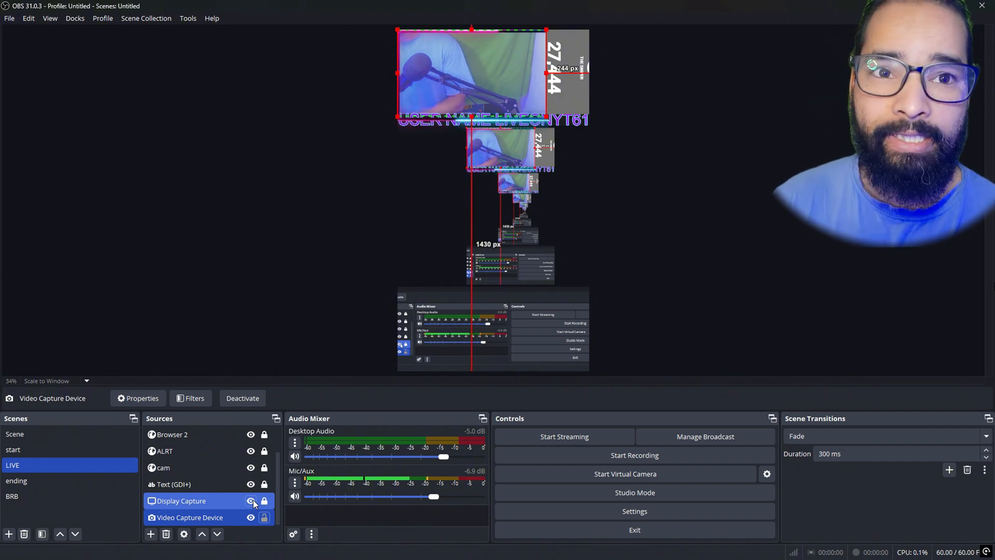
click(220, 513)
ctrl+click(195, 507)
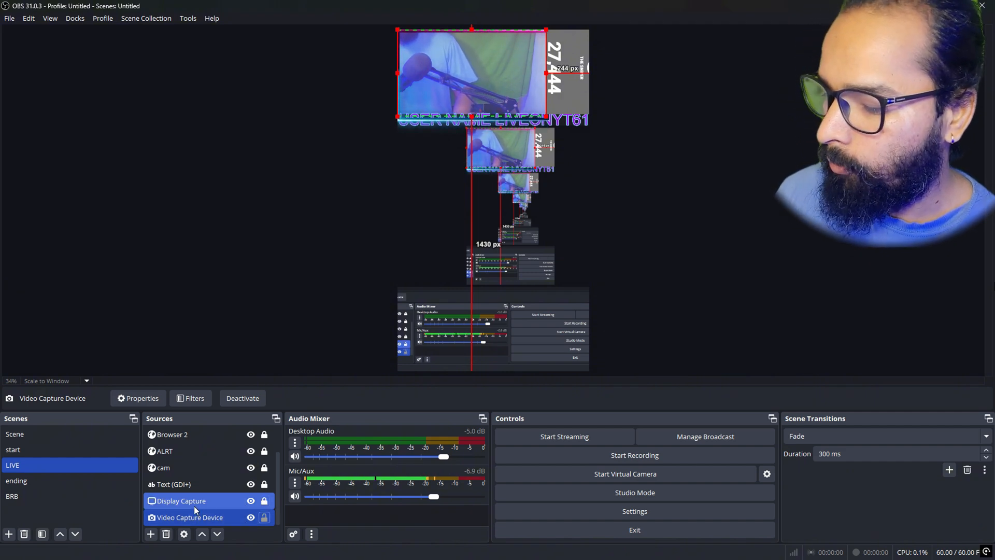
click(191, 513)
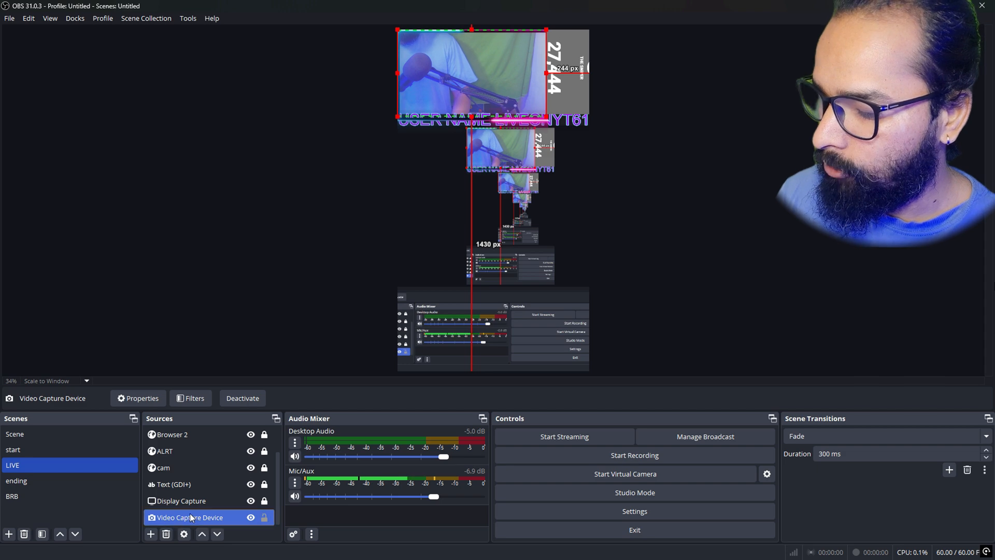
right_click(191, 514)
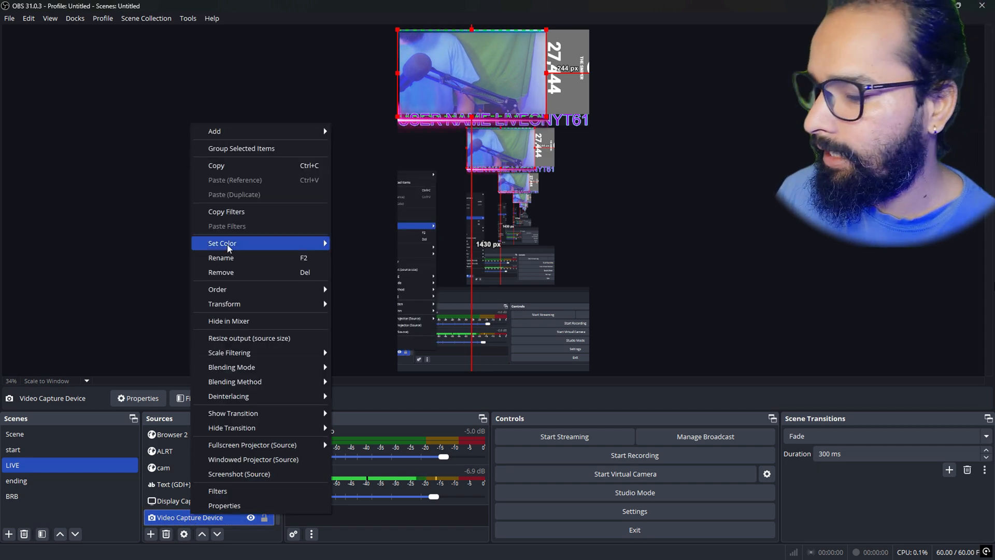
mouse_move(235, 305)
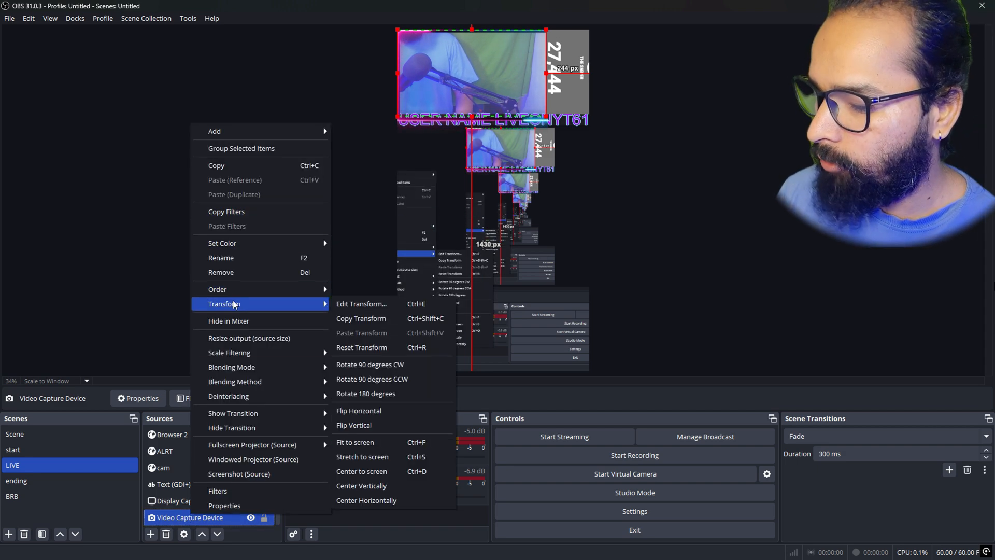
click(353, 304)
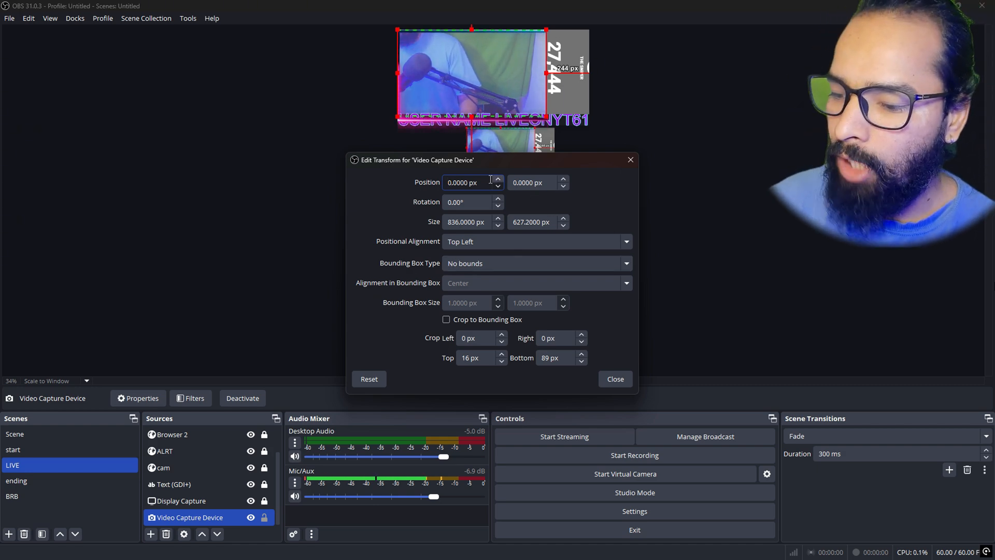
click(500, 85)
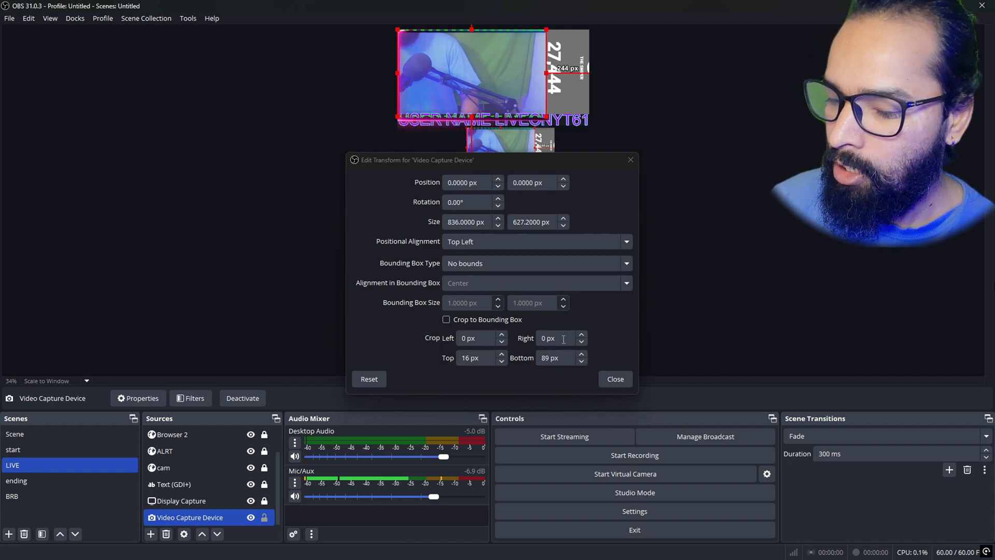
click(617, 379)
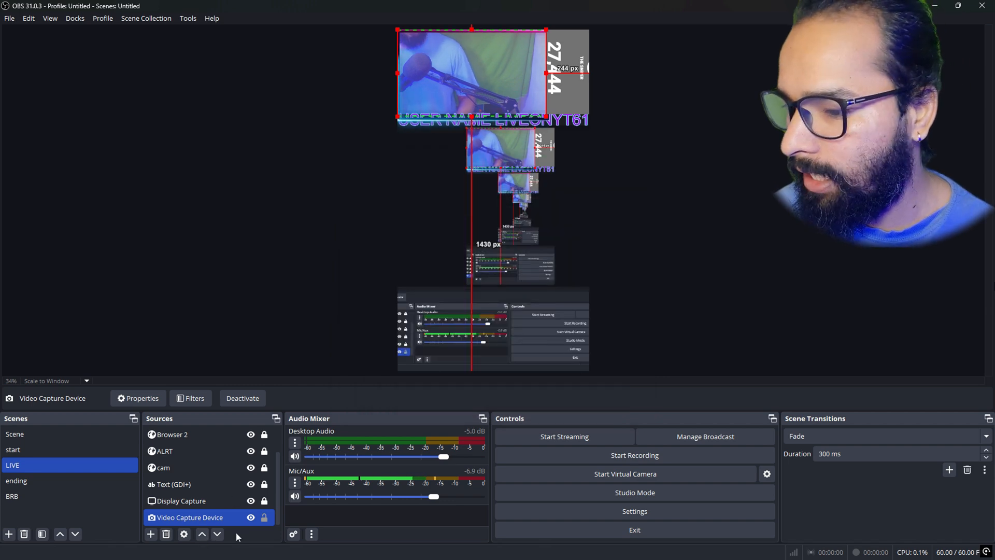
Step: Open the Video Capture Device source's filters and preview the Chroma Key filter by switching it on and off
ctrl+click(200, 506)
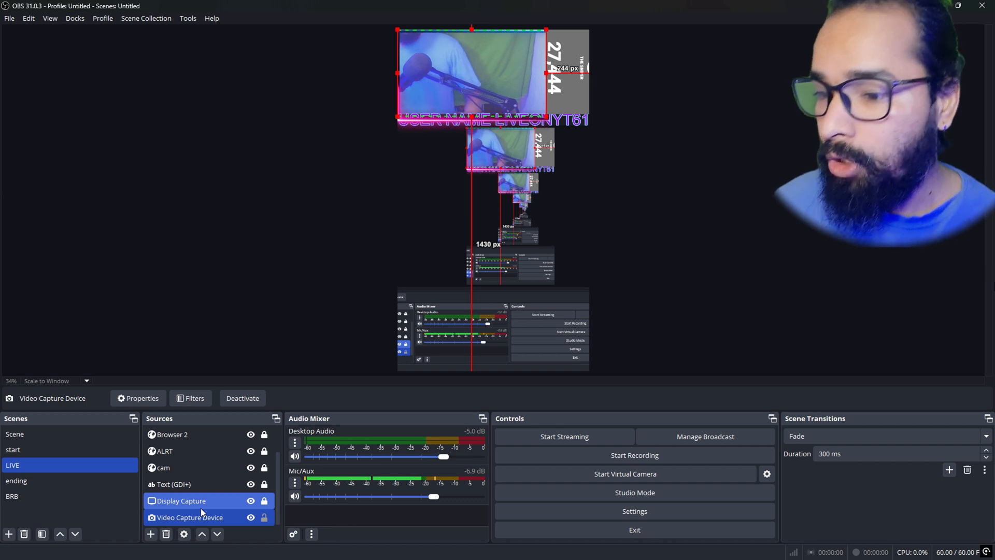
ctrl+click(224, 506)
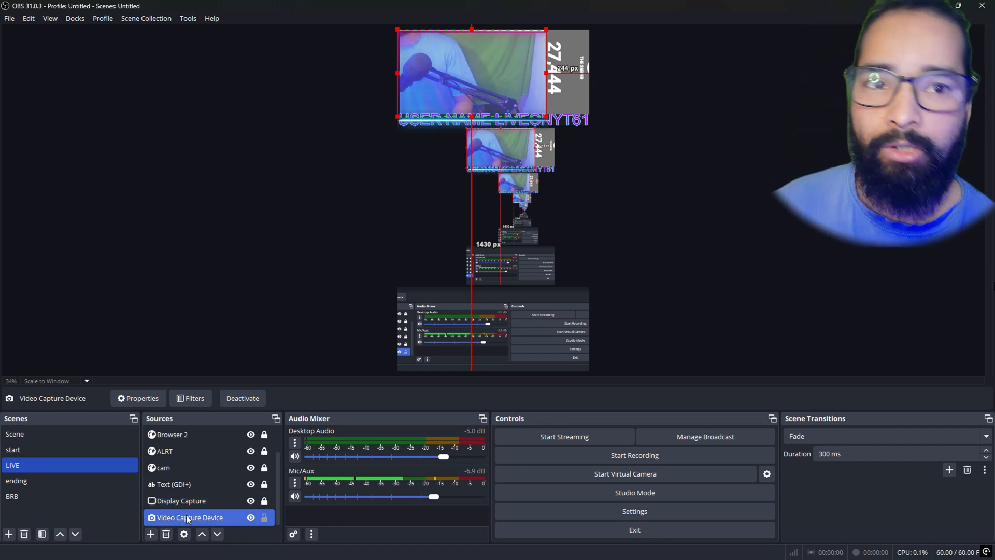
right_click(186, 516)
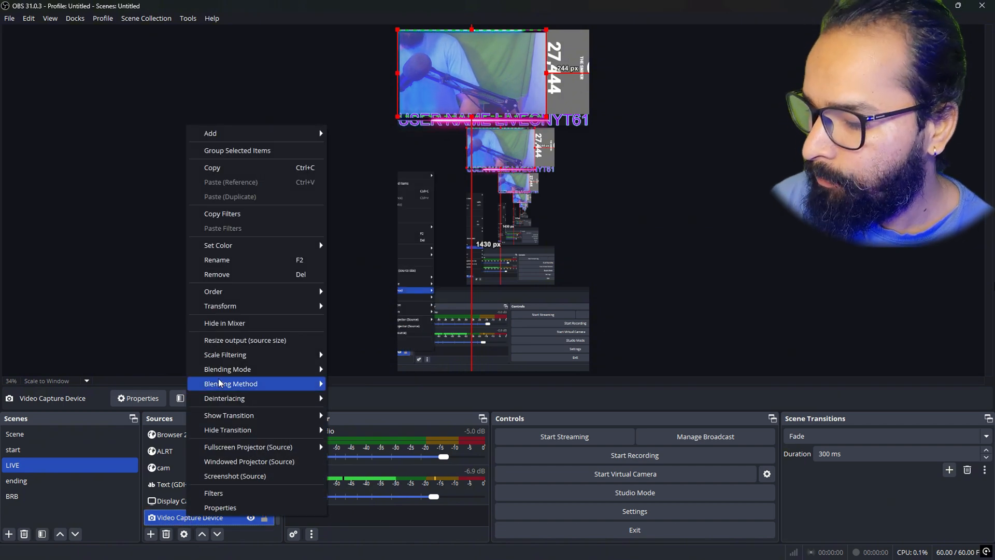
click(221, 492)
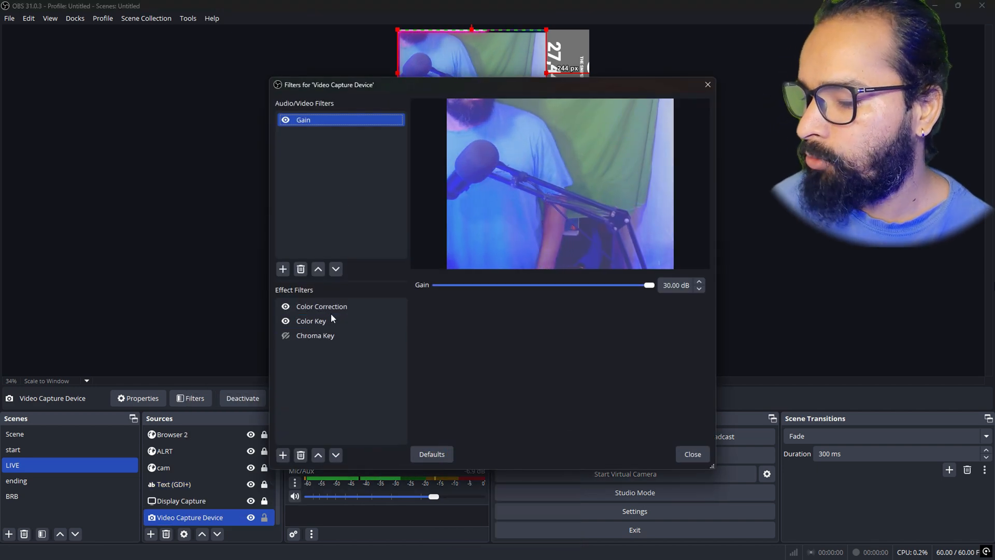
click(326, 336)
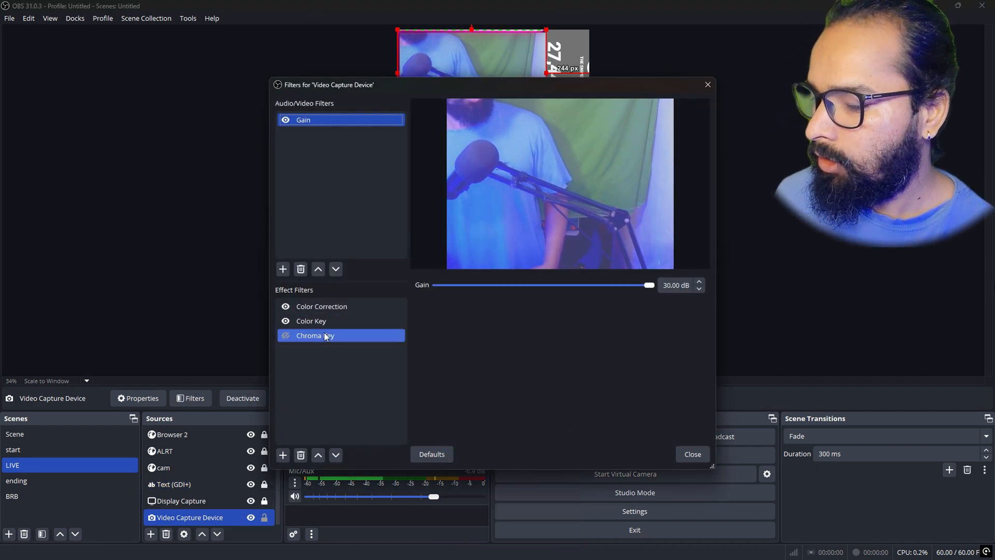
click(286, 336)
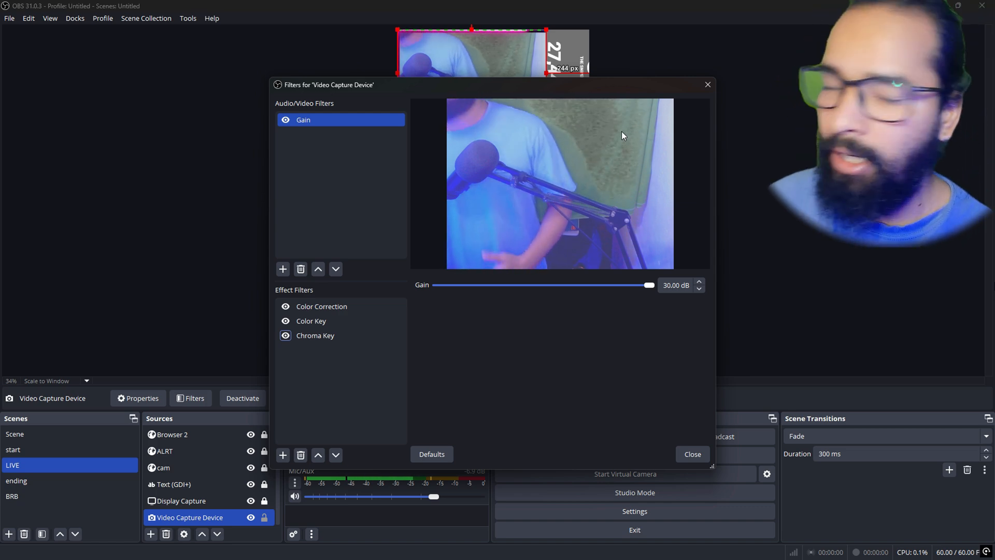
click(285, 335)
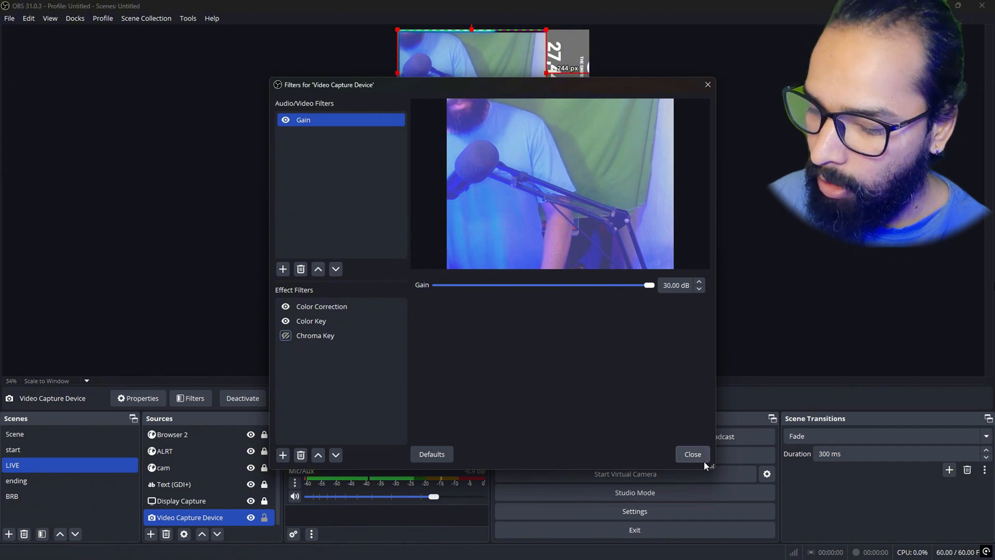
Step: Close the Video Capture Device source's filters and remove the start scene from the scene list
click(691, 454)
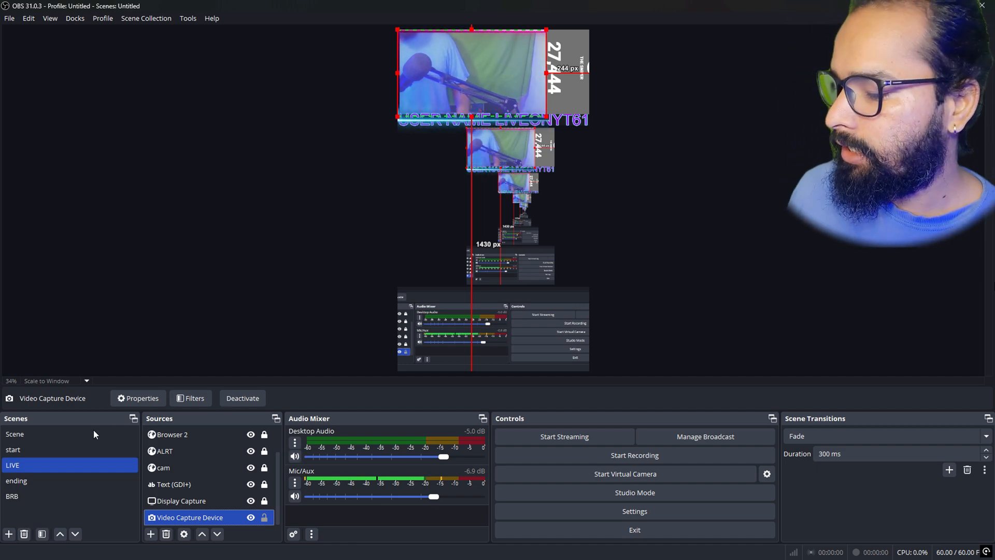
click(66, 443)
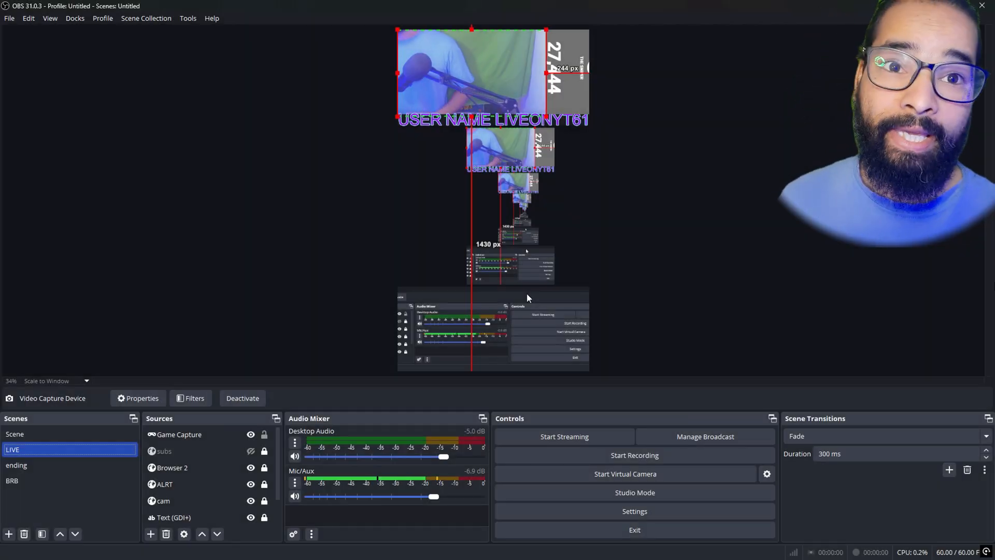
Step: Add a new Audio Input Capture source to the LIVE scene, keeping its device set to Default
click(203, 501)
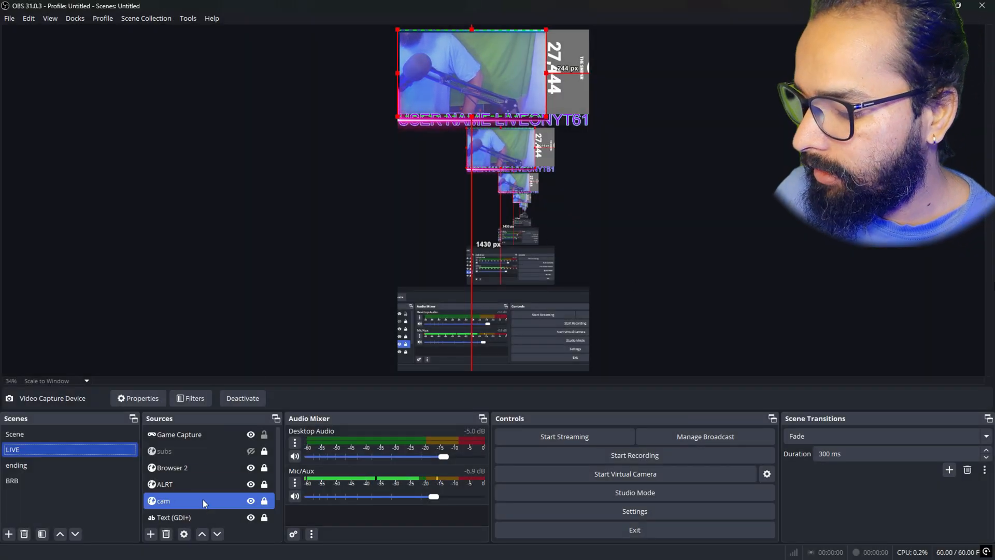
click(151, 534)
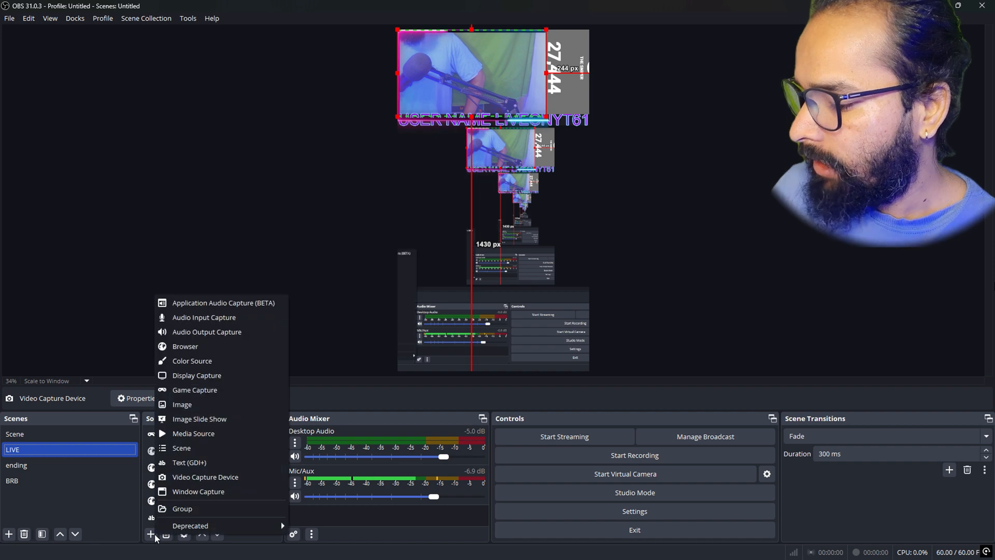
click(205, 324)
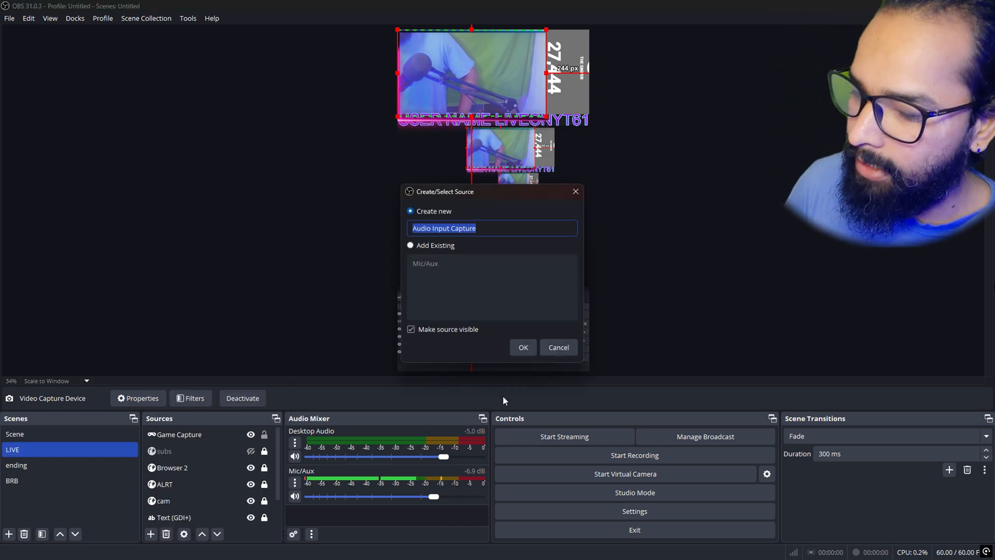
click(523, 347)
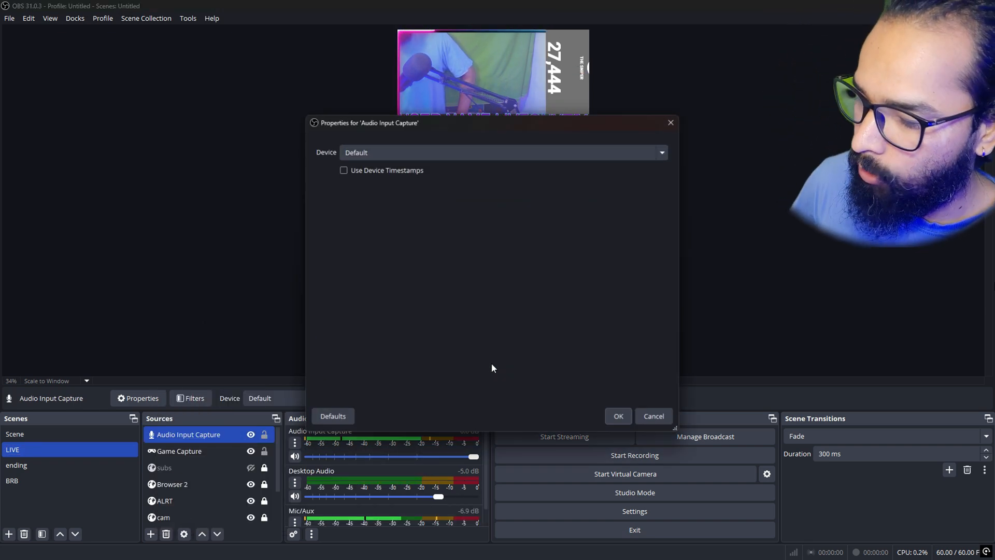
click(424, 151)
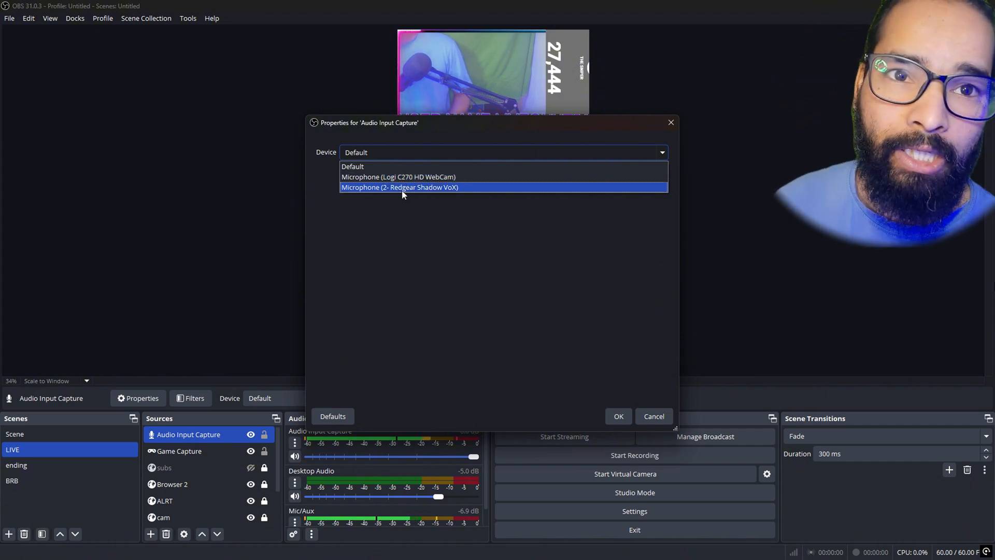
click(622, 416)
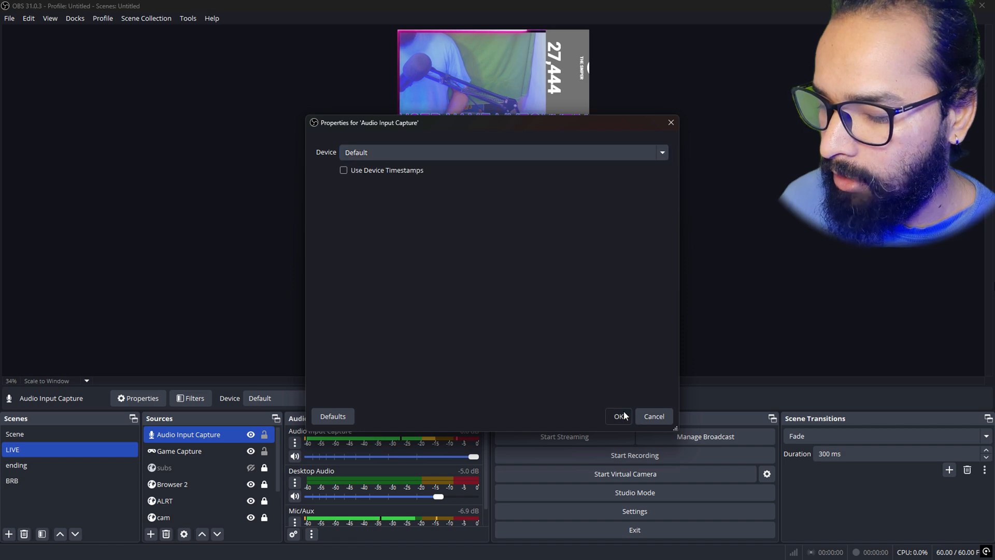
click(622, 416)
Step: Check the audio mixer's channels, and remove the Audio Input Capture source from the LIVE scene
scroll(327, 494, down, 2)
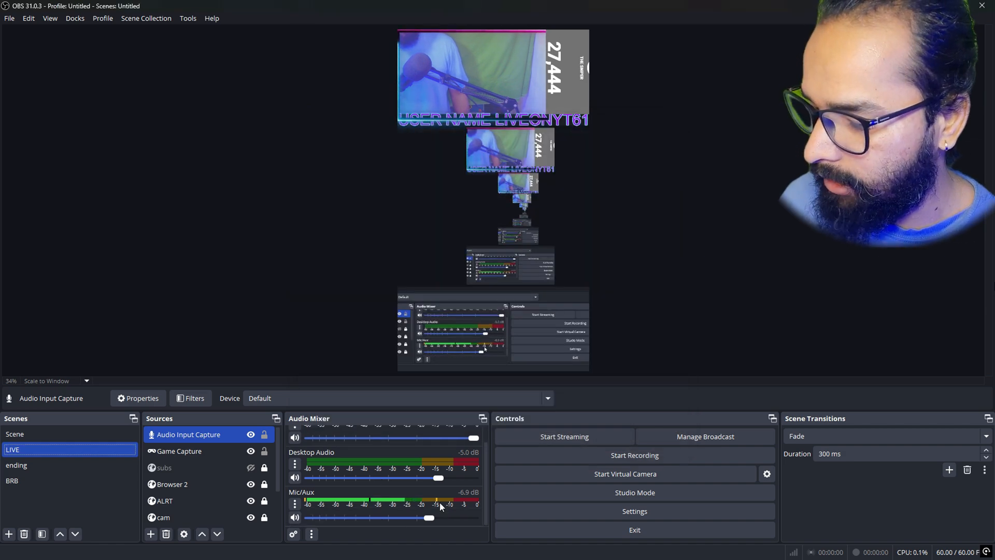
scroll(353, 493, up, 2)
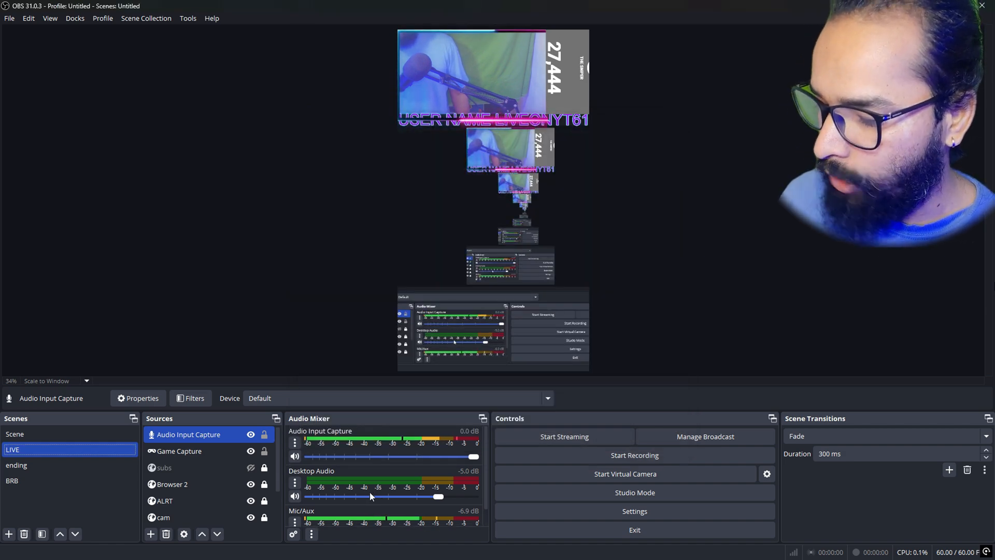
scroll(369, 491, down, 2)
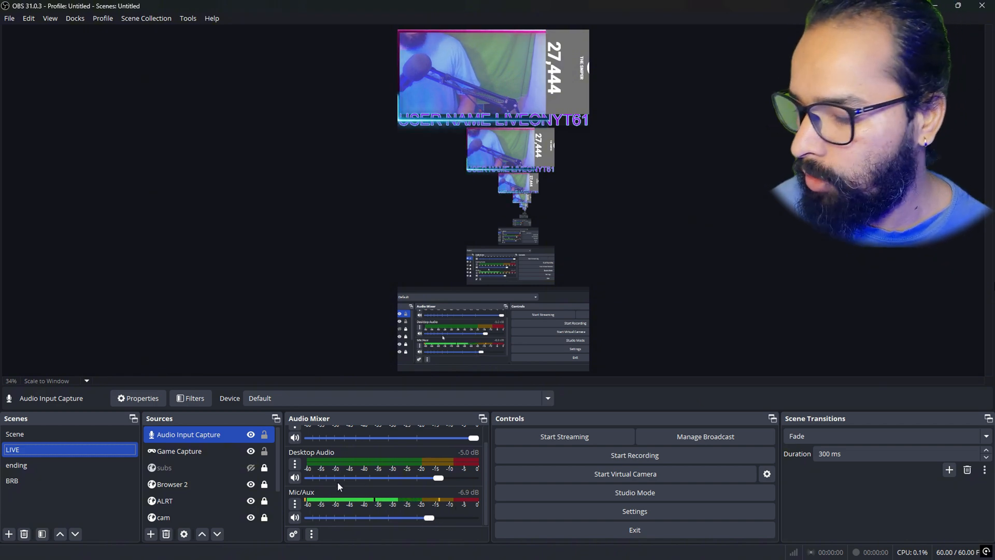
click(173, 434)
key(Delete)
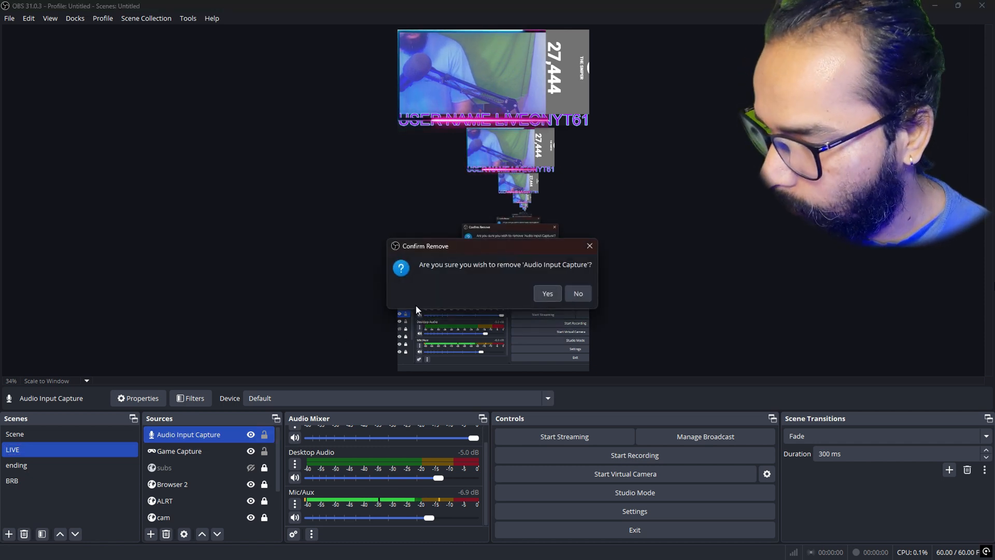
click(552, 292)
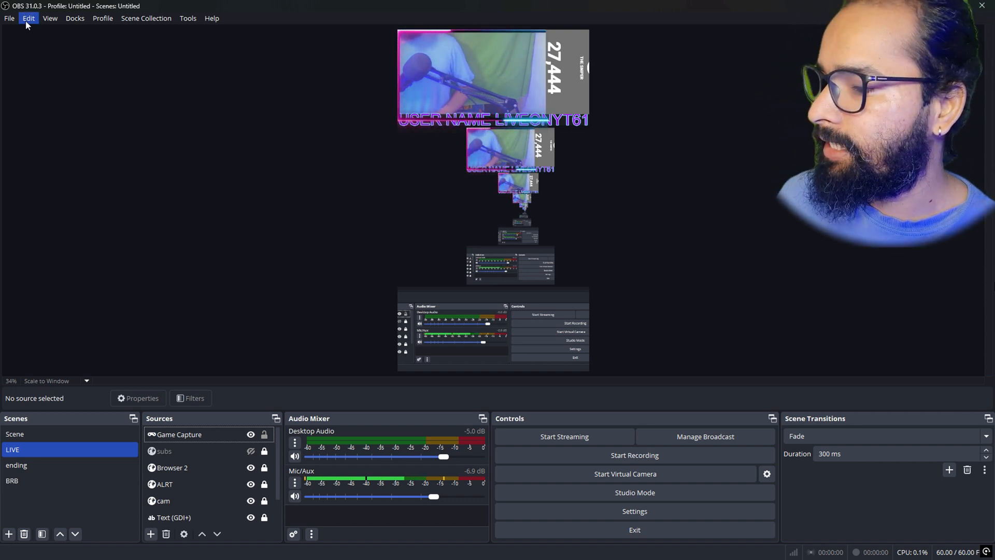
Step: Review the service, server and connected account in the Stream settings, and close the settings without changes
click(9, 18)
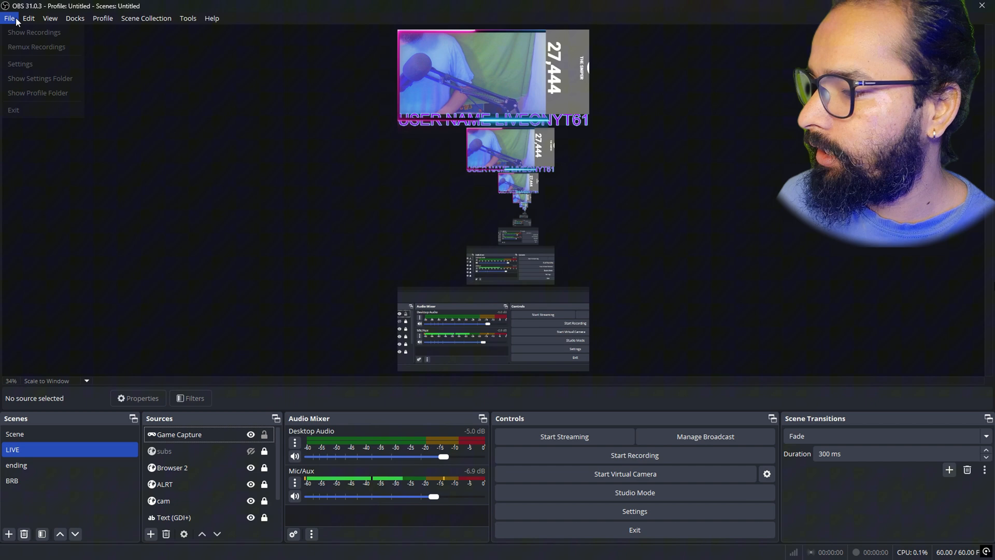
click(20, 64)
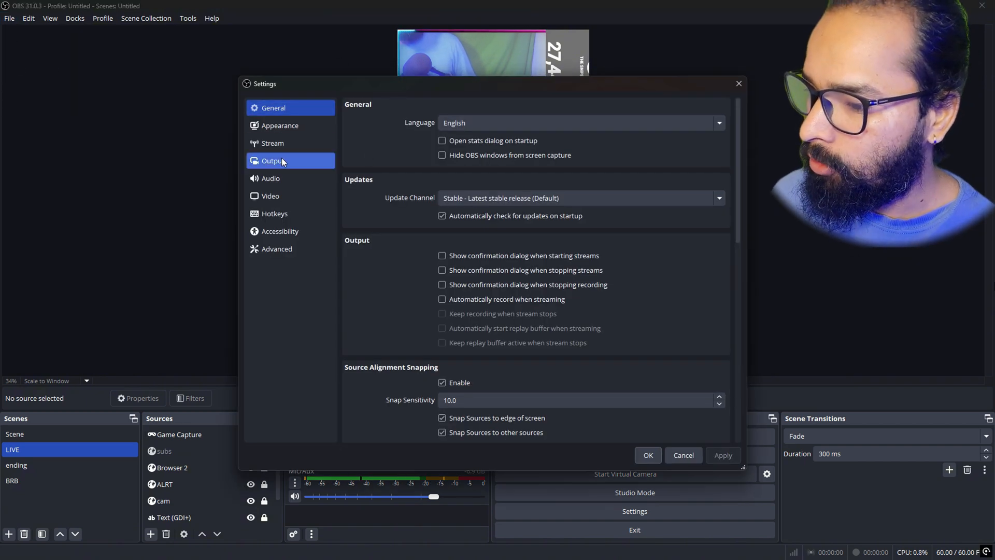
click(275, 126)
click(281, 143)
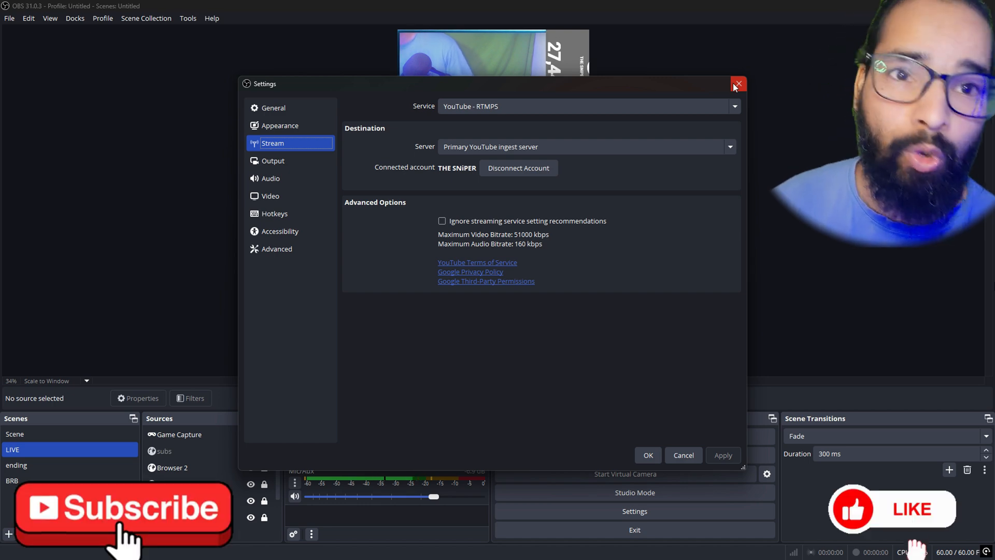
click(738, 84)
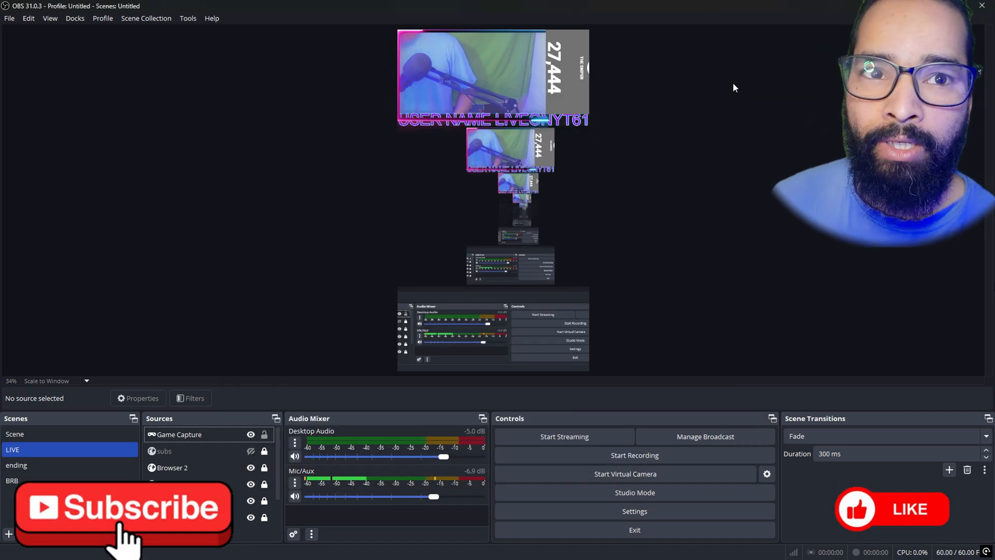